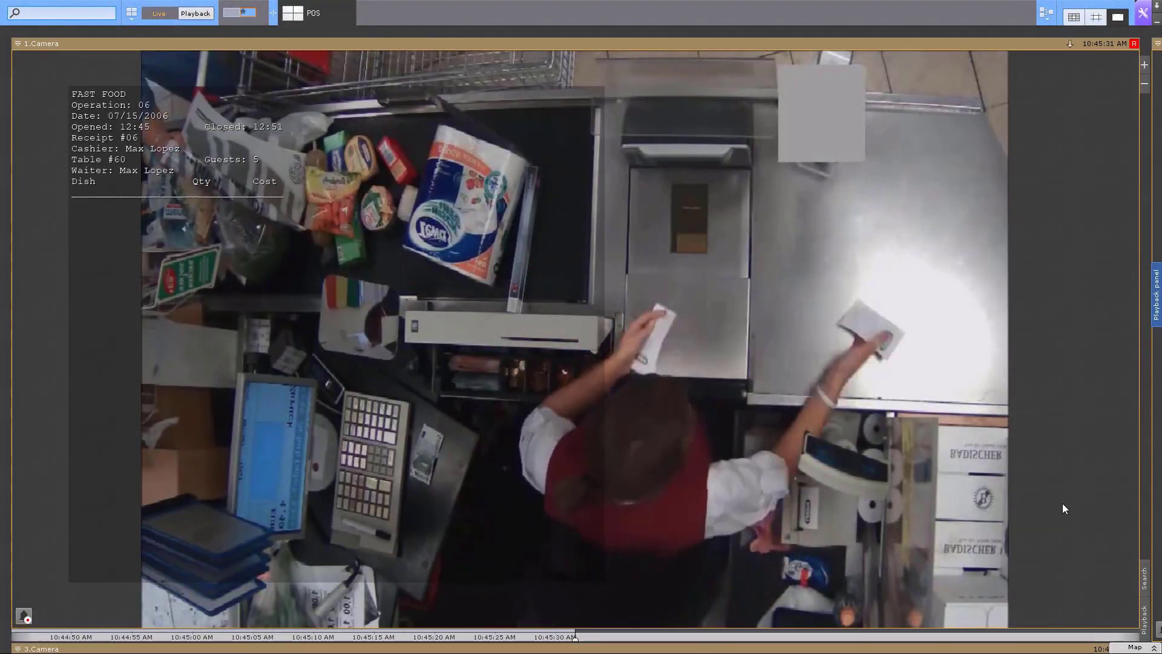
# - Play 1.Camera's archive, view the 'burger' titles search results, and open the settings menu
pyautogui.click(1157, 321)
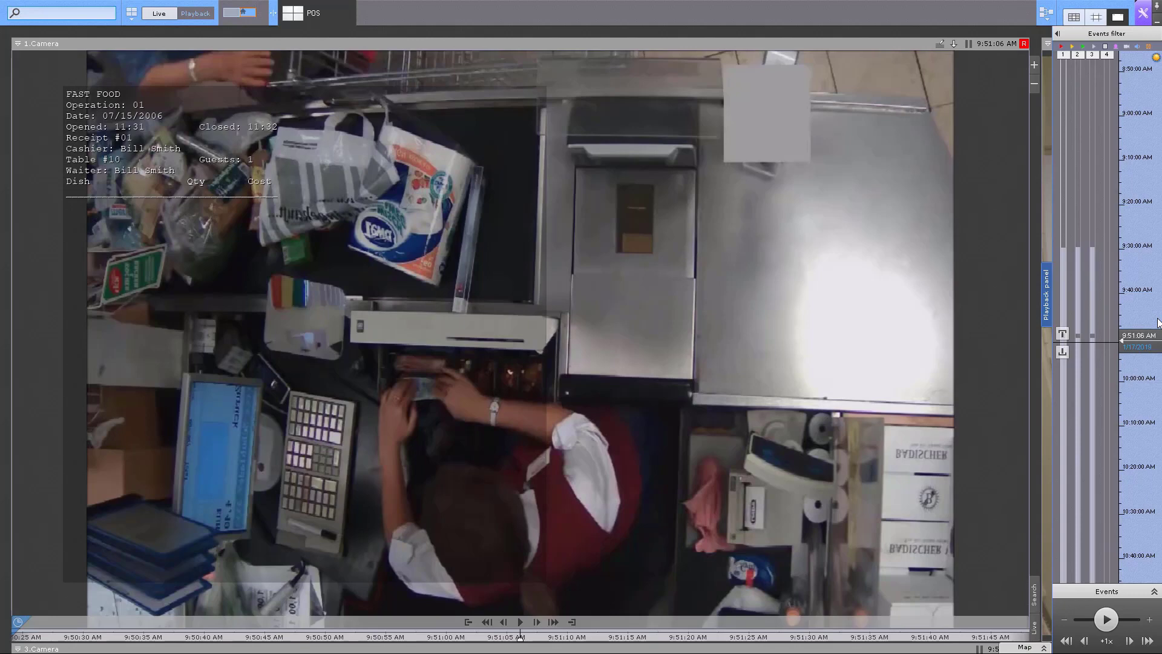
pyautogui.click(1114, 624)
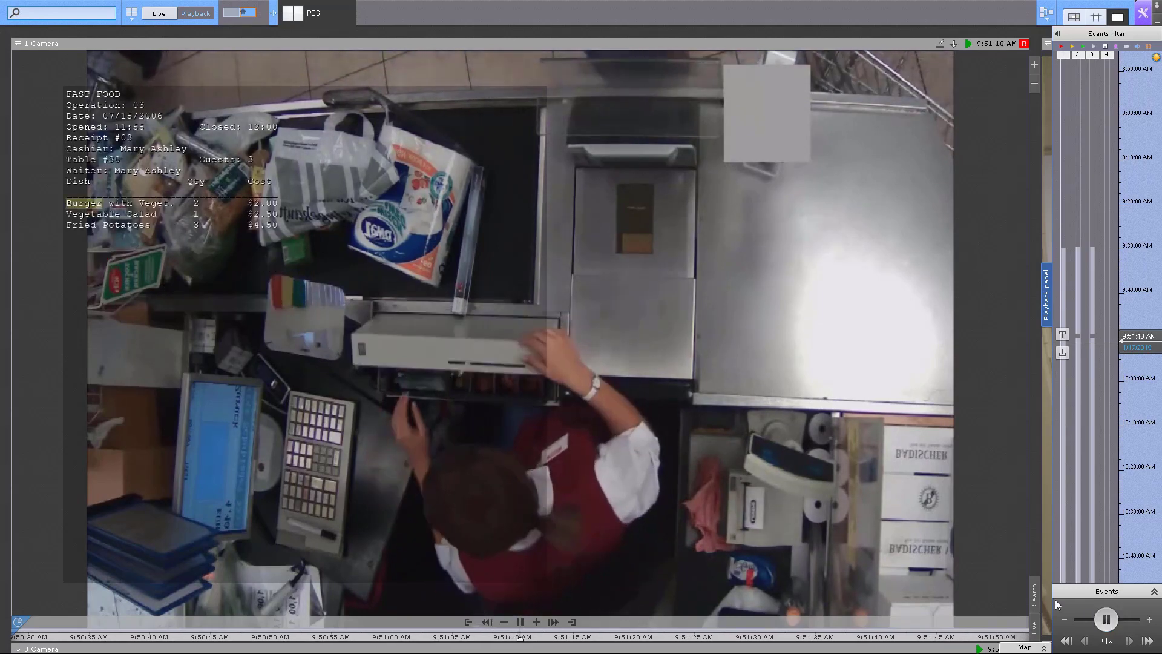
pyautogui.click(1036, 588)
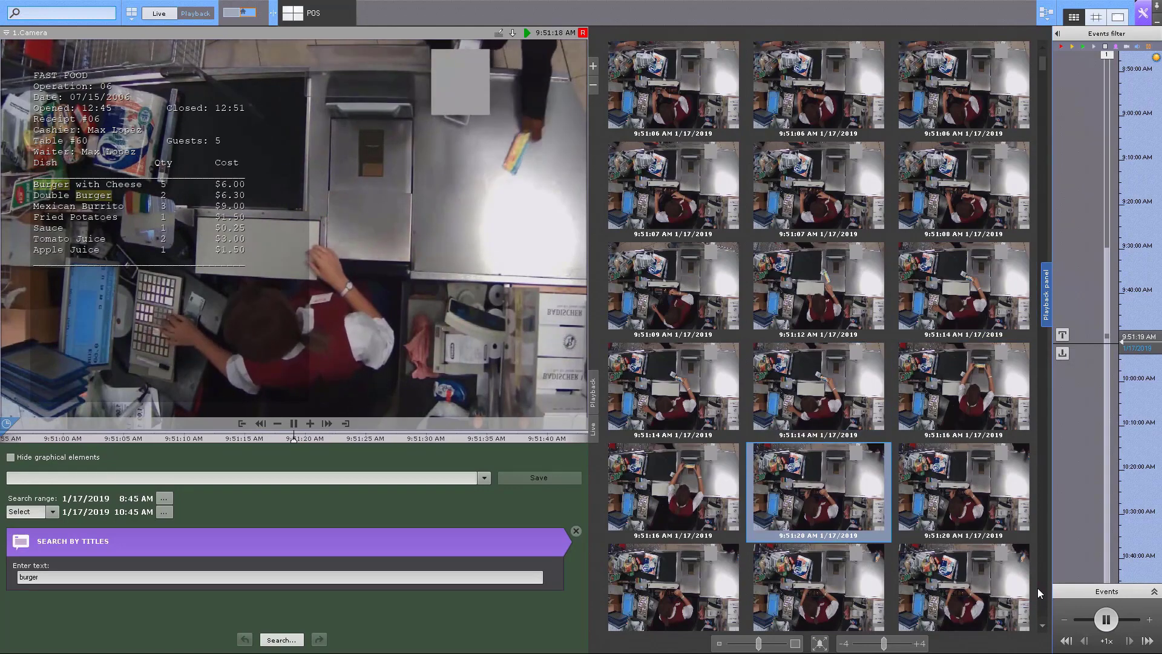
pyautogui.click(1139, 18)
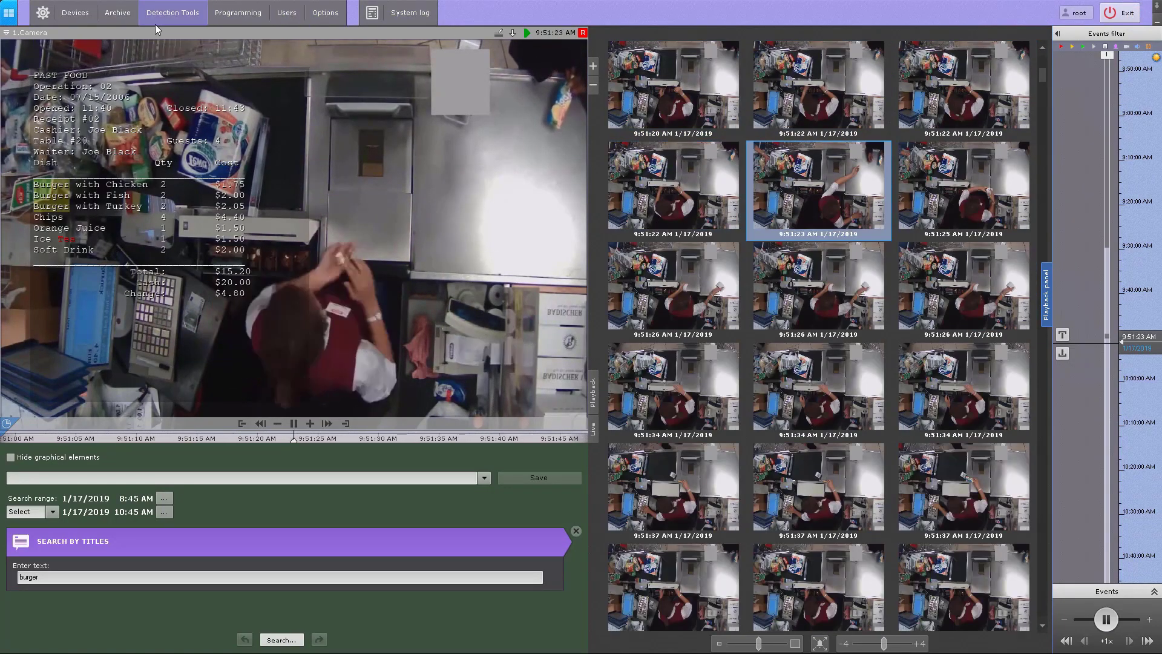
# - Add a POSLegacy Event source device under the AxxonSoft server, creating 8.Event source
pyautogui.click(65, 23)
pyautogui.click(23, 66)
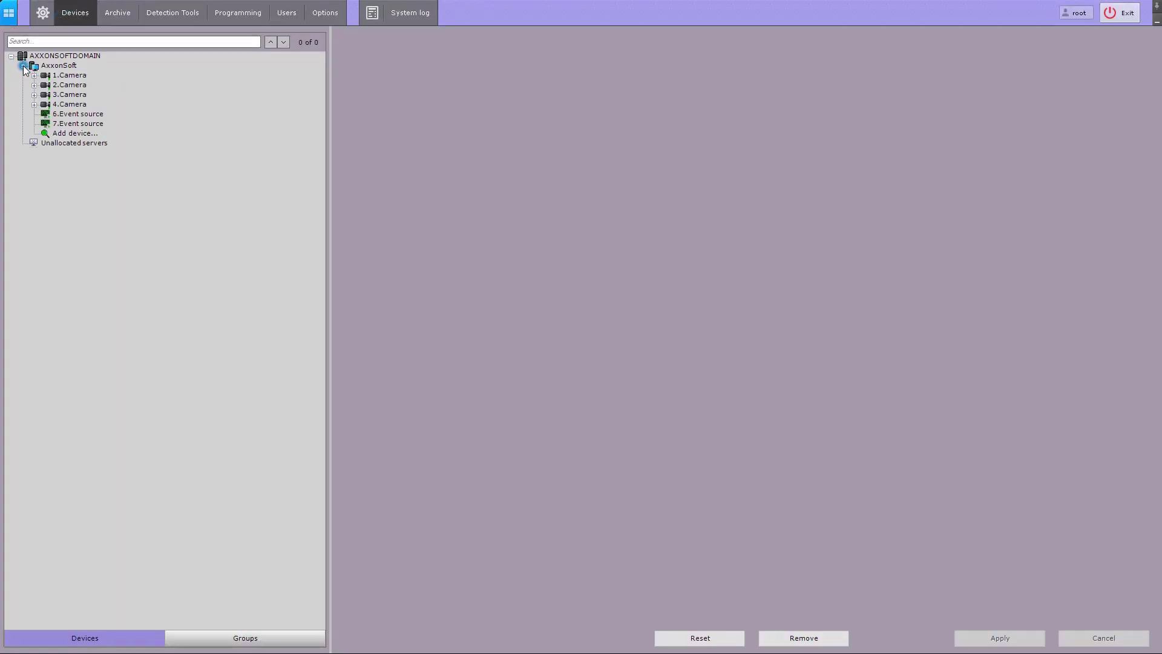
pyautogui.click(65, 113)
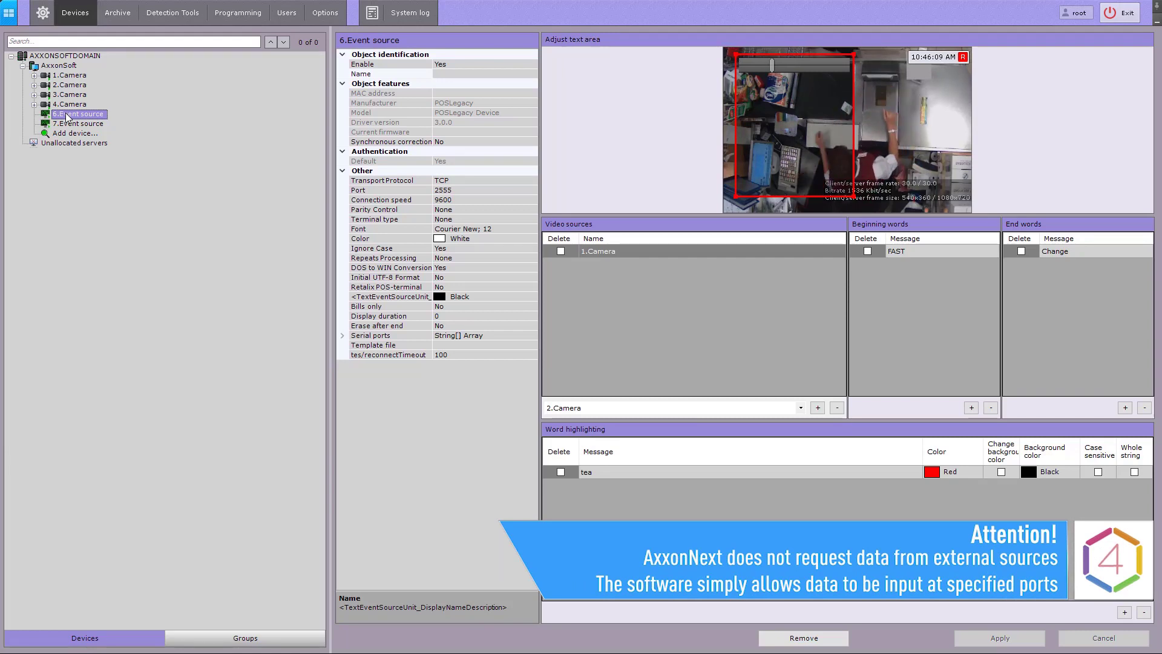
pyautogui.click(73, 134)
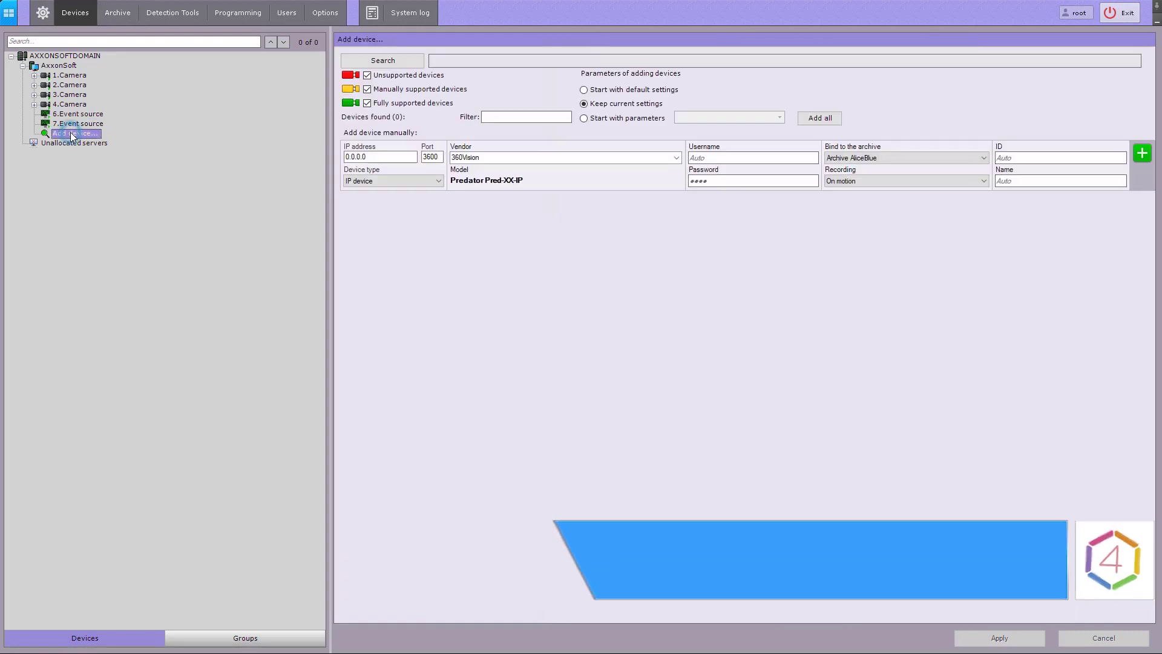
pyautogui.click(396, 179)
pyautogui.click(397, 208)
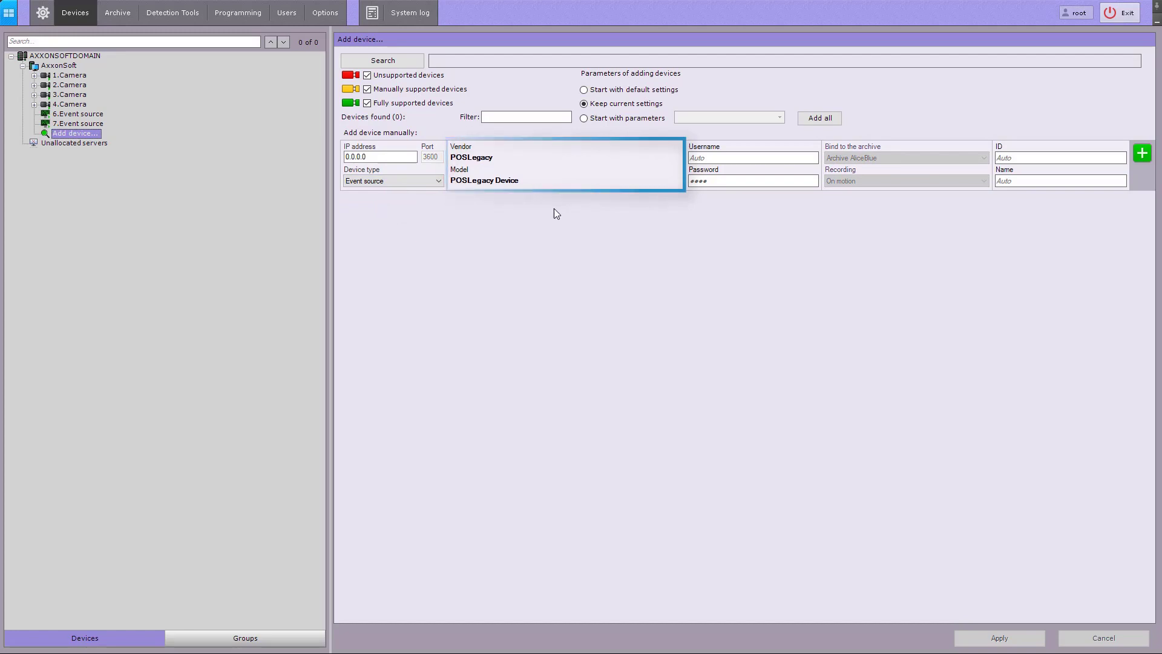
pyautogui.click(1142, 151)
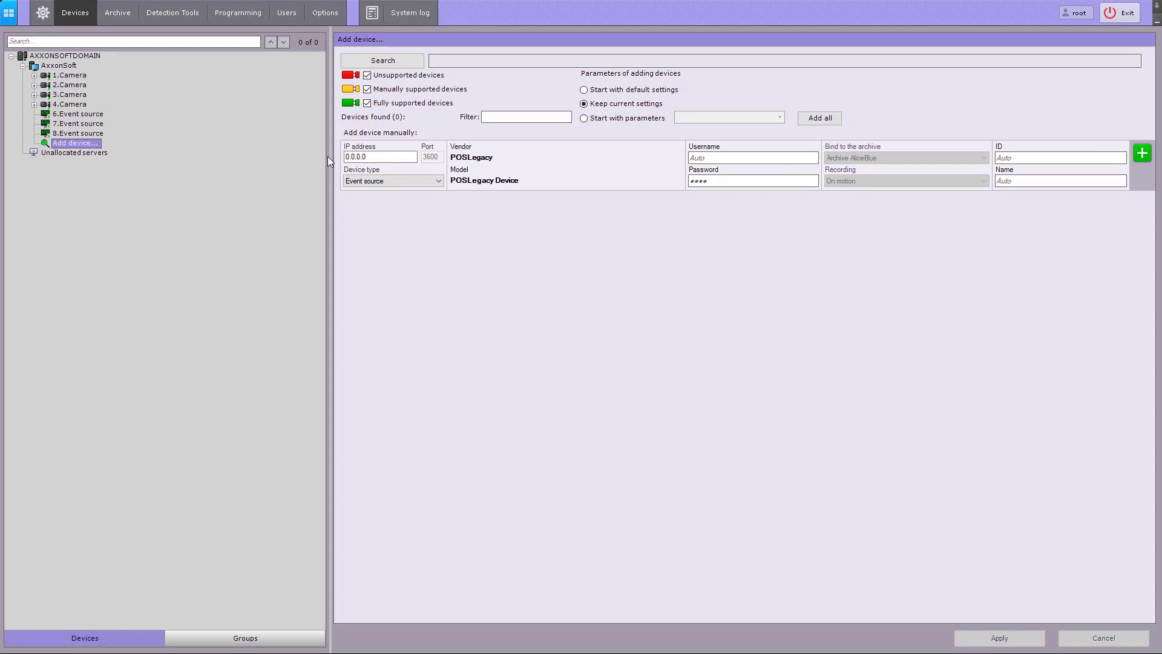
pyautogui.click(89, 135)
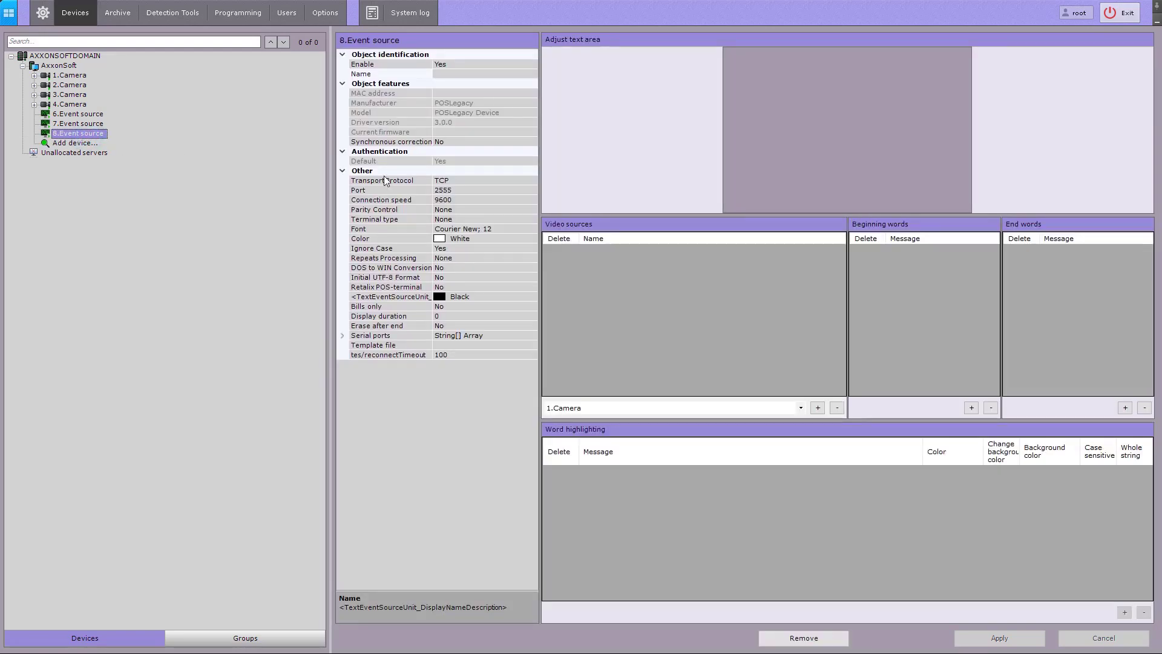
# - Keep TCP transport and confirm the 9600 connection speed and no parity control
pyautogui.click(506, 180)
pyautogui.click(532, 181)
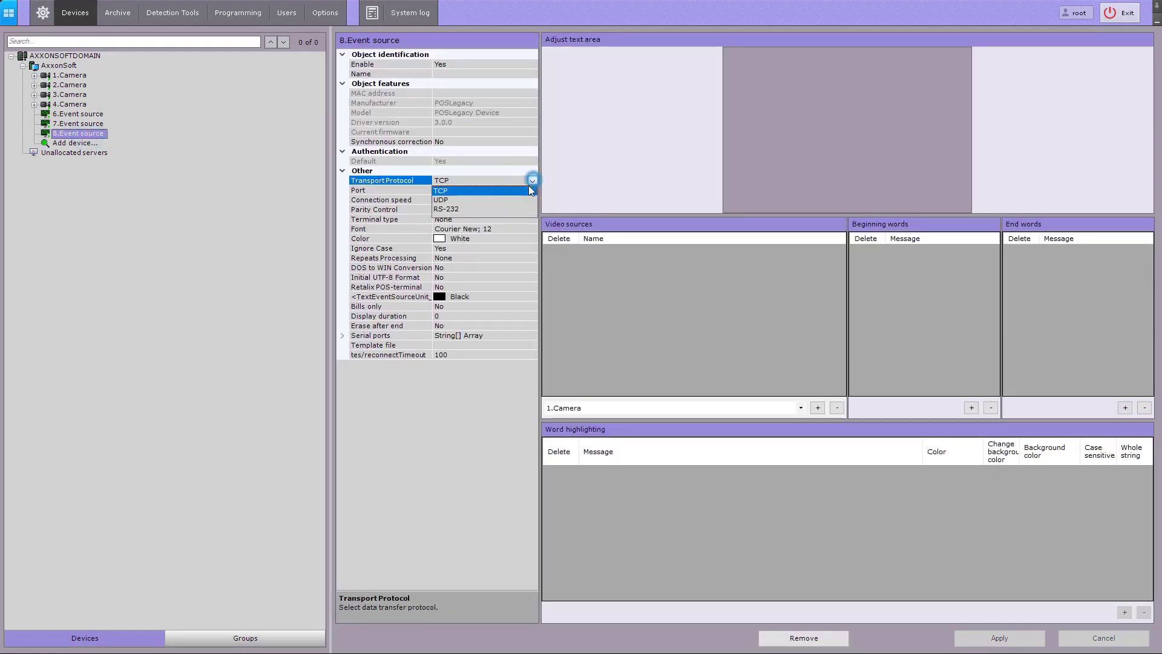
pyautogui.click(482, 176)
pyautogui.click(457, 199)
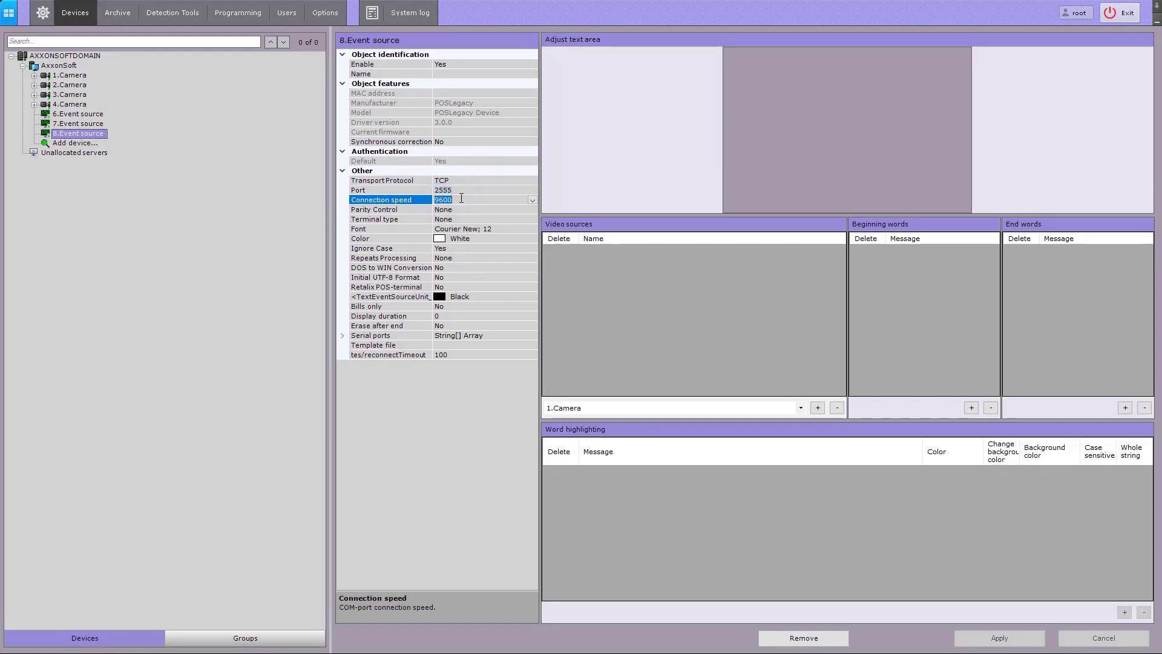
pyautogui.click(452, 210)
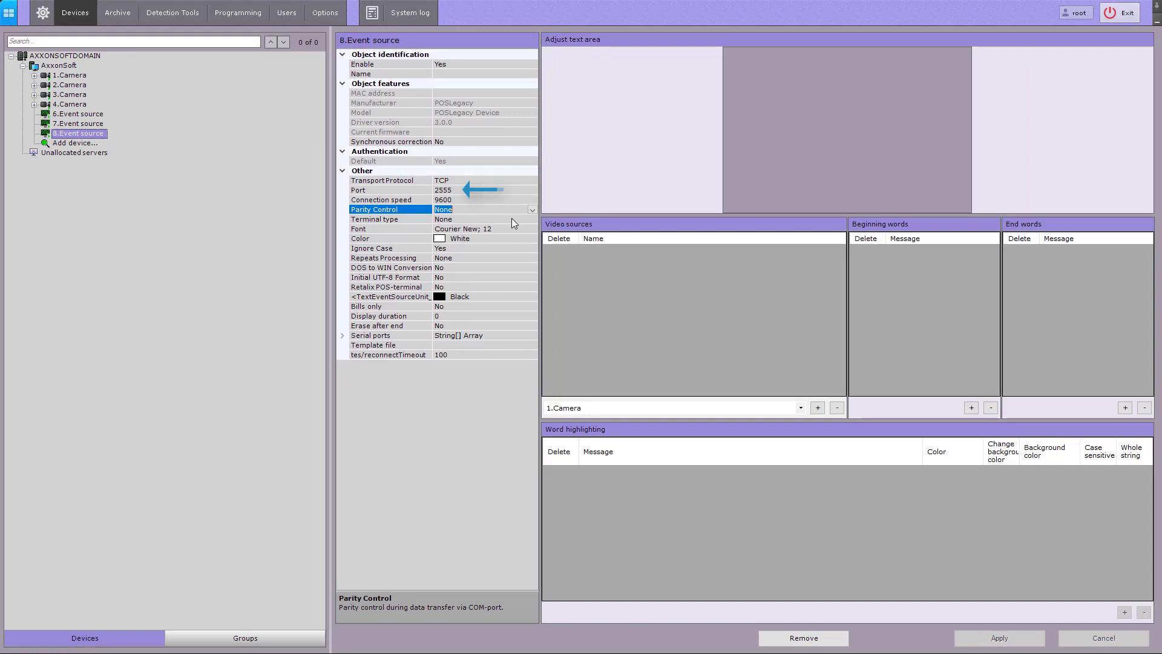
# - Set the event source's Terminal type to XML PROTOCOL
pyautogui.click(514, 220)
pyautogui.click(532, 220)
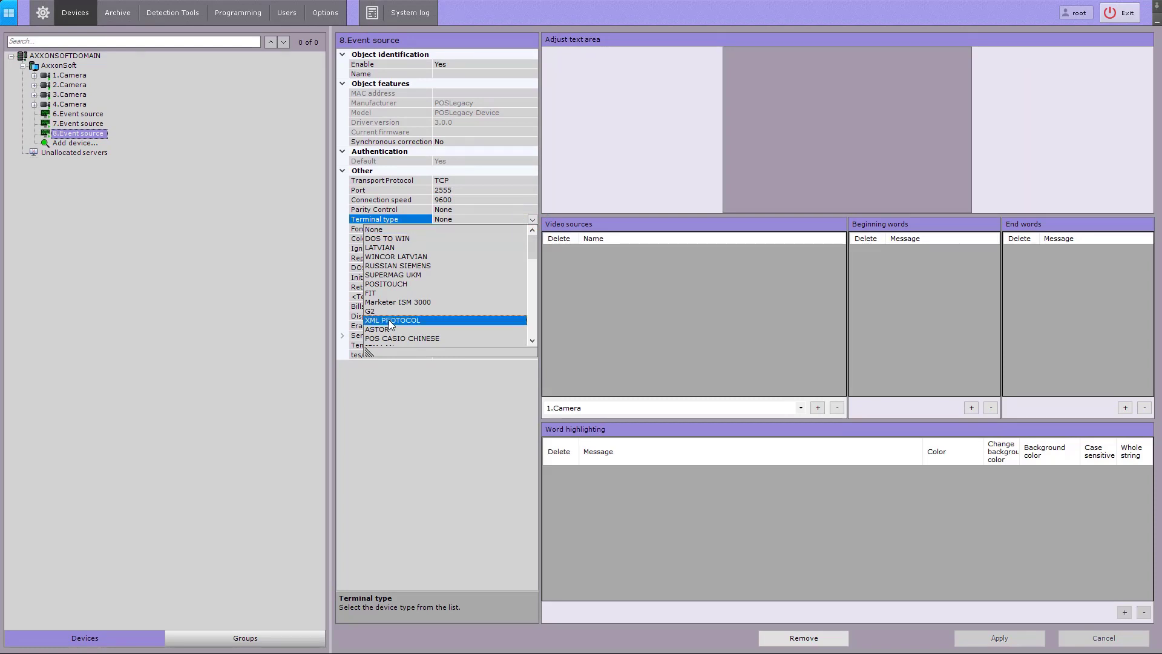
pyautogui.click(390, 321)
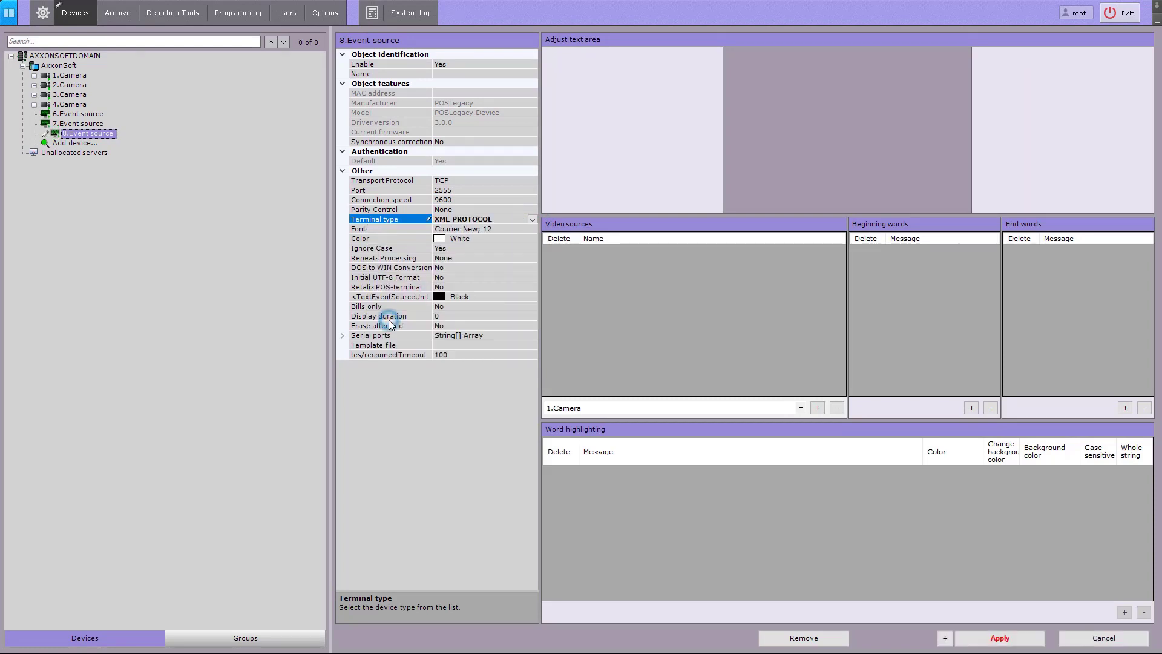
# - Pick xml_titles.txt as the XML parser template file, then cancel all unapplied edits
pyautogui.click(467, 343)
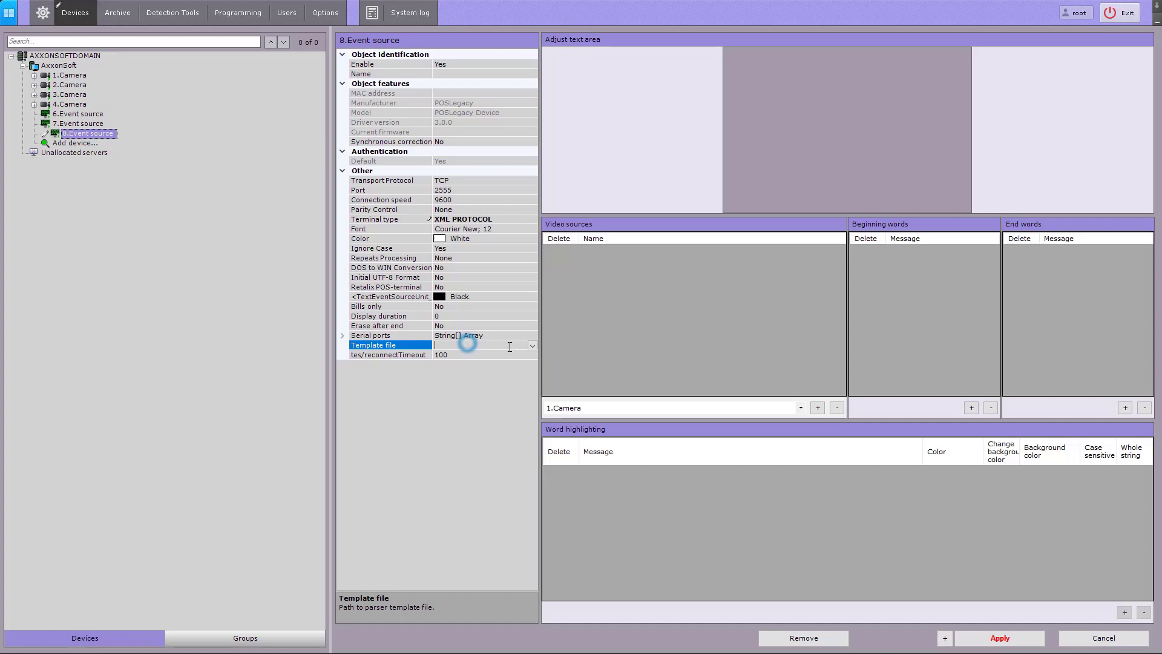
pyautogui.click(532, 345)
pyautogui.click(361, 538)
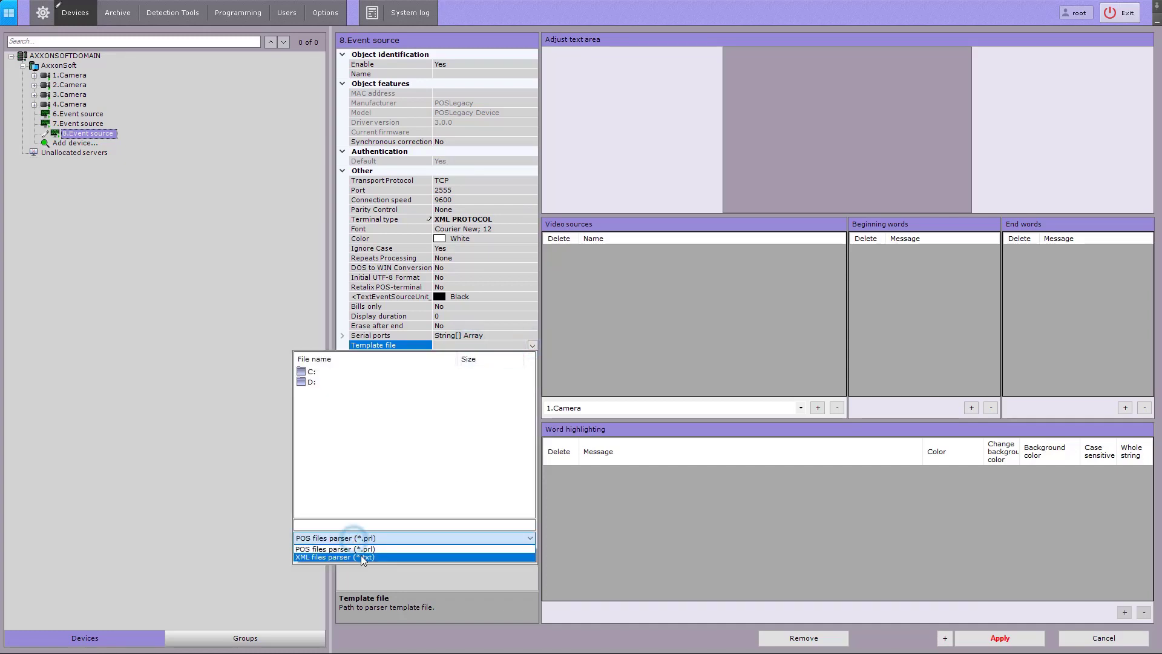
pyautogui.click(360, 555)
pyautogui.doubleClick(312, 381)
pyautogui.scroll(-1, 373, 470)
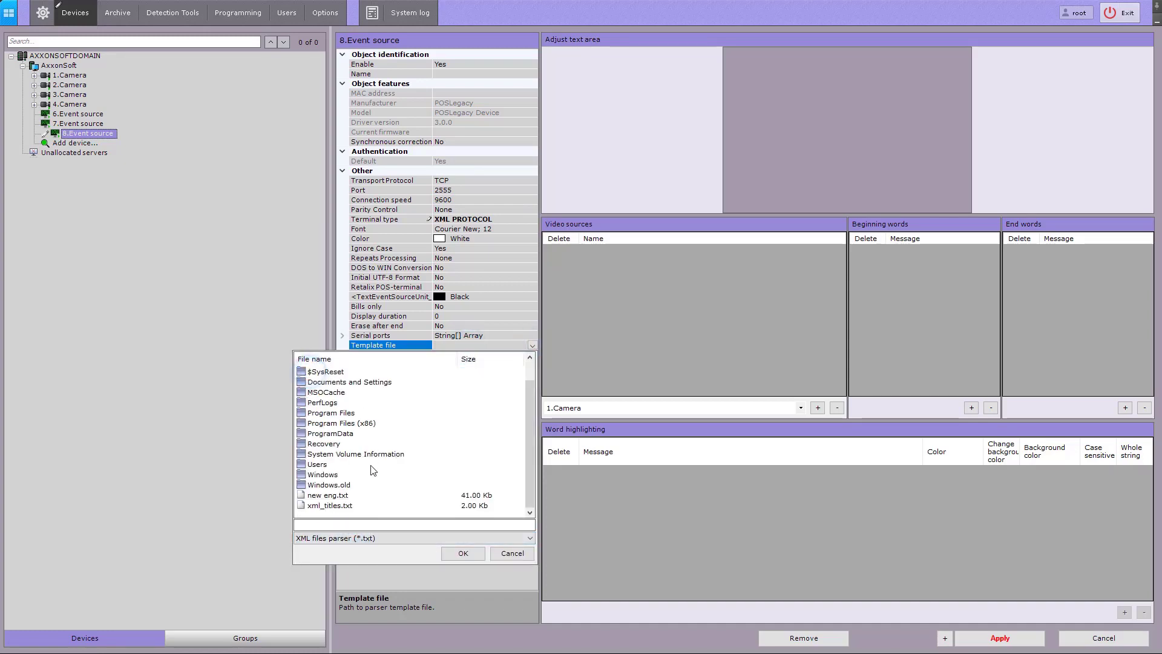
pyautogui.click(347, 507)
pyautogui.click(456, 554)
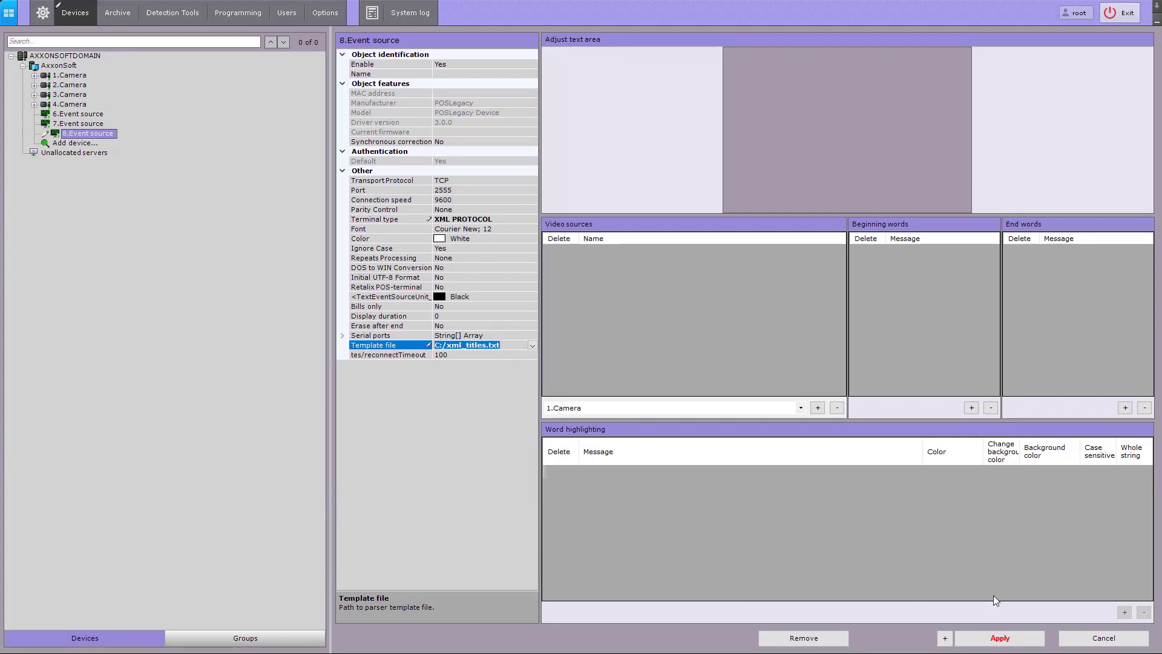
pyautogui.click(1102, 639)
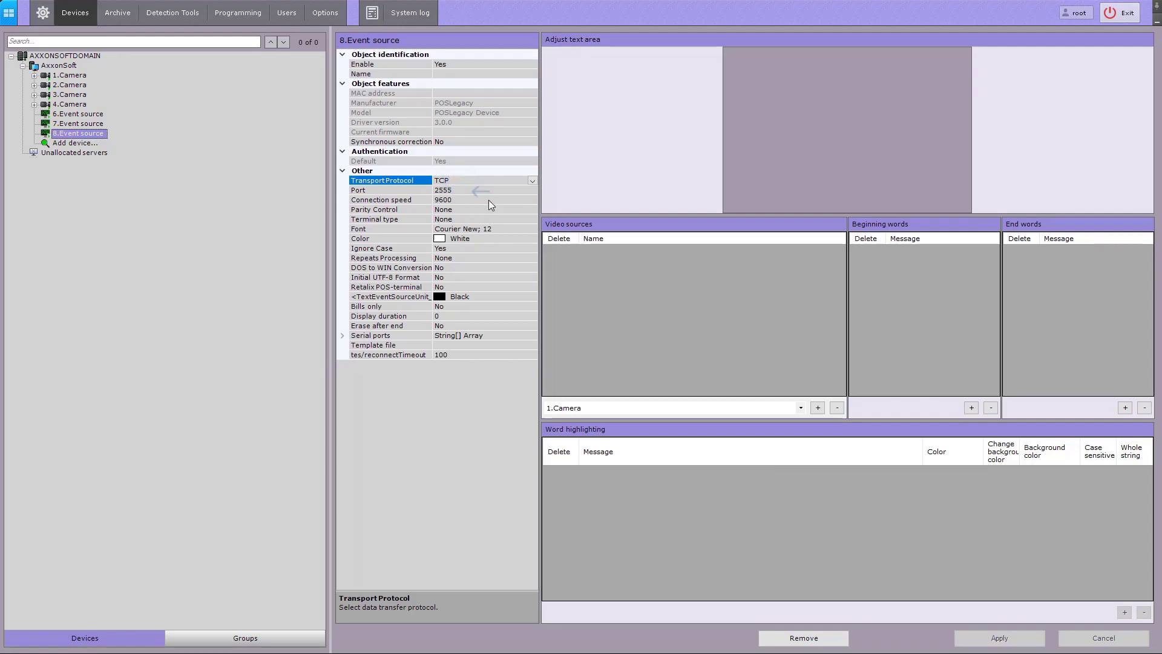
# - Link 1.Camera as the video source and narrow the caption area on the image
pyautogui.click(510, 217)
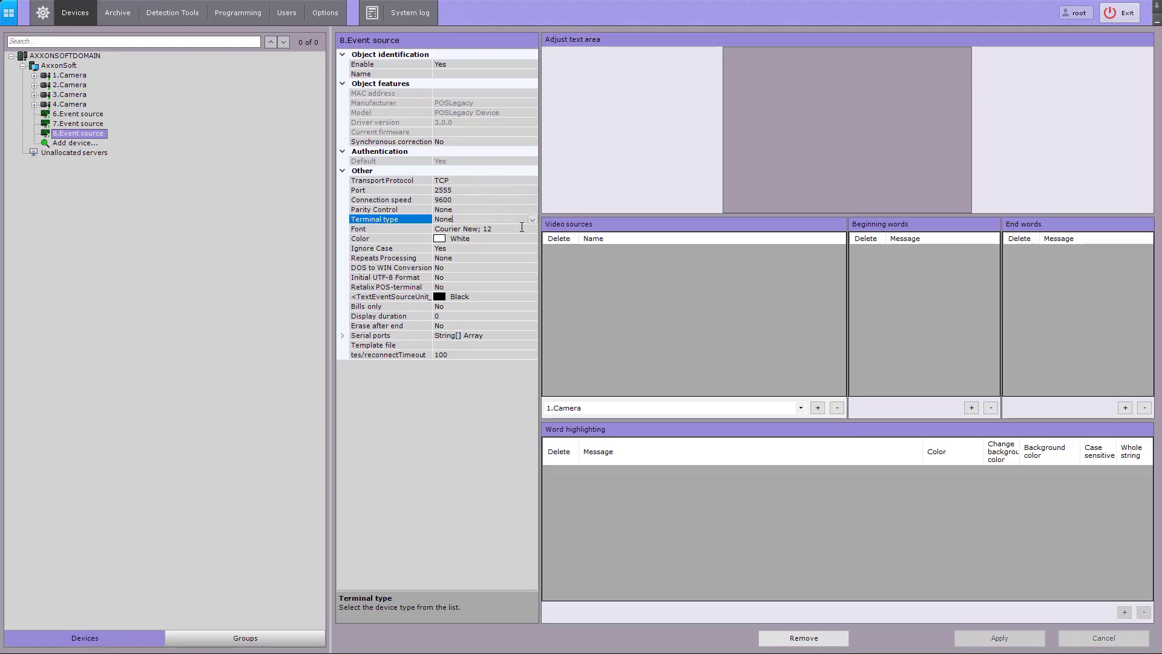
pyautogui.click(817, 408)
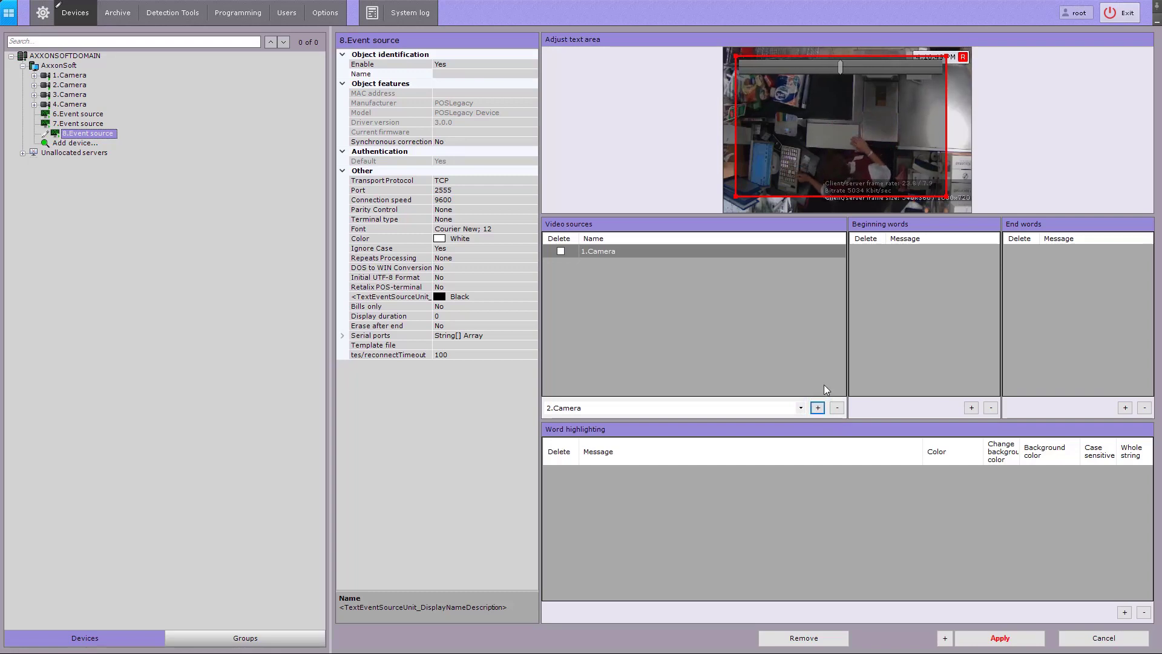
pyautogui.moveTo(946, 144)
pyautogui.mouseDown()
pyautogui.moveTo(850, 144)
pyautogui.moveTo(948, 131)
pyautogui.mouseUp()
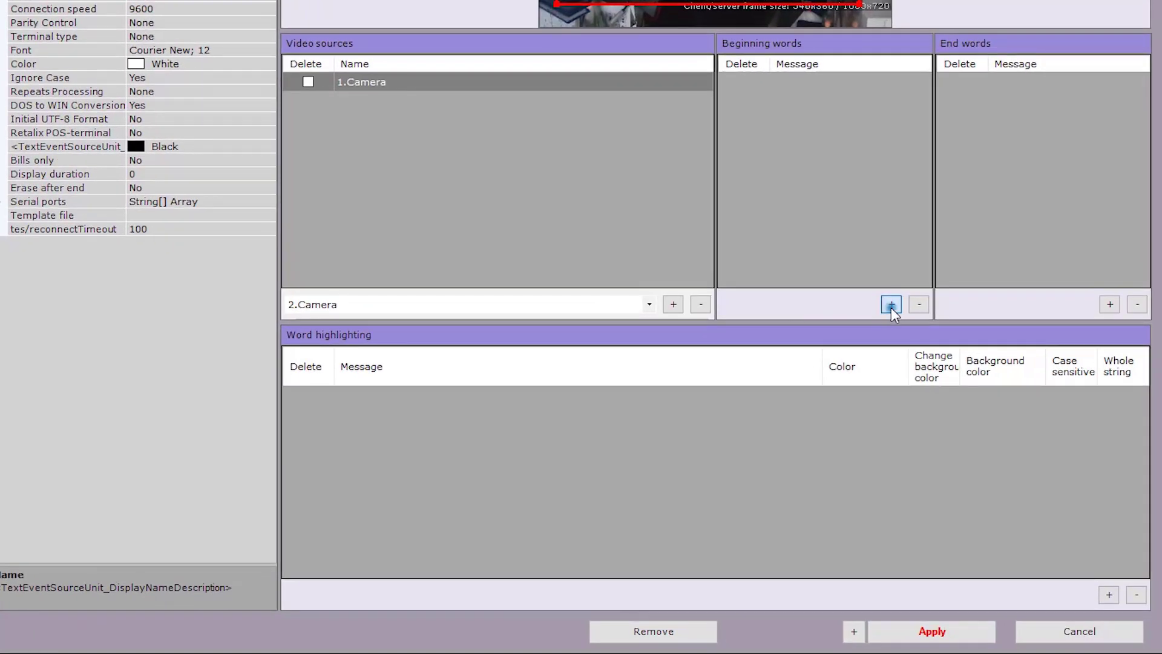
# - Add the beginning words Fast food and Restaurant
pyautogui.click(905, 323)
pyautogui.click(841, 115)
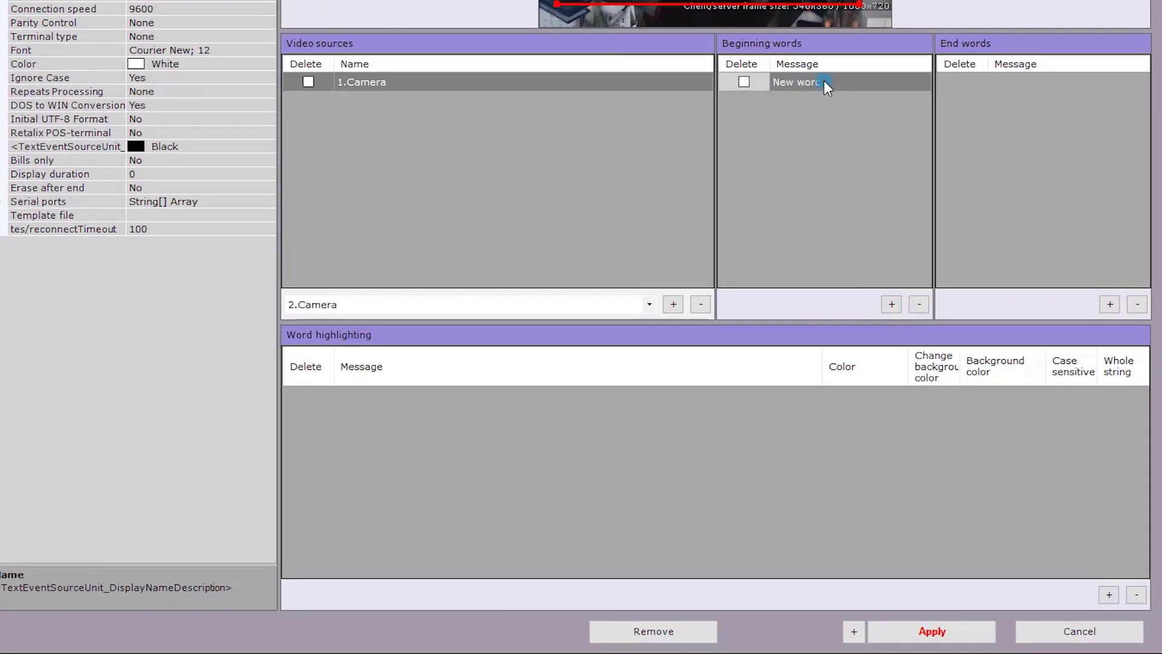
pyautogui.click(841, 115)
pyautogui.write('Fast food')
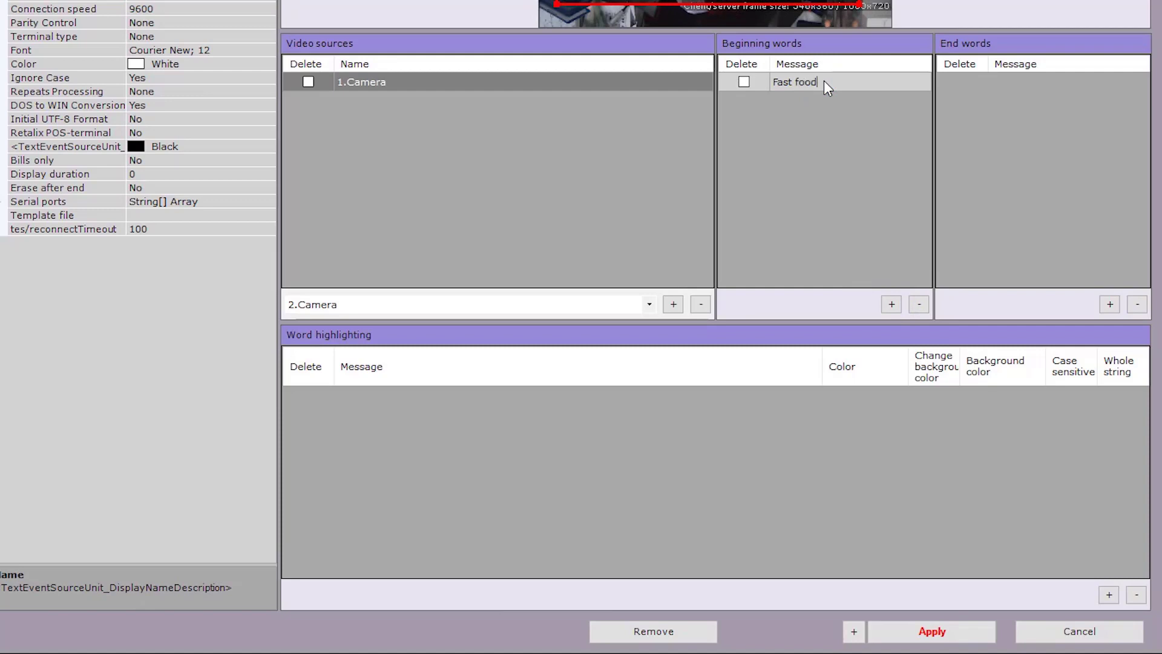
pyautogui.click(892, 304)
pyautogui.click(828, 103)
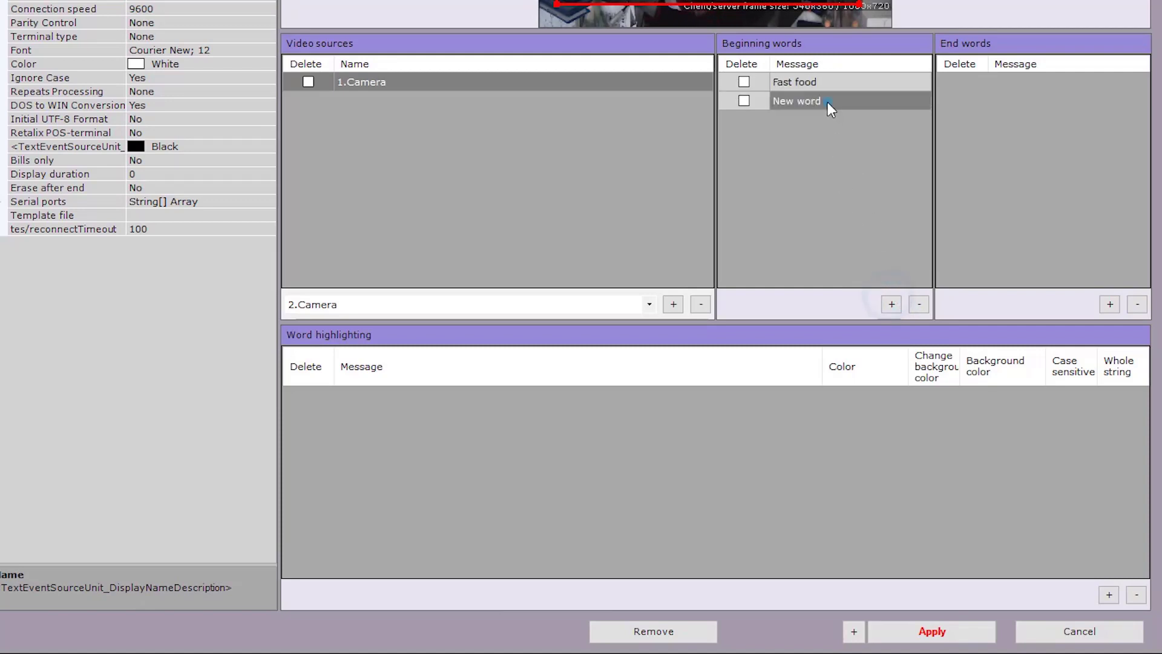
pyautogui.click(827, 102)
pyautogui.write('Restaurant')
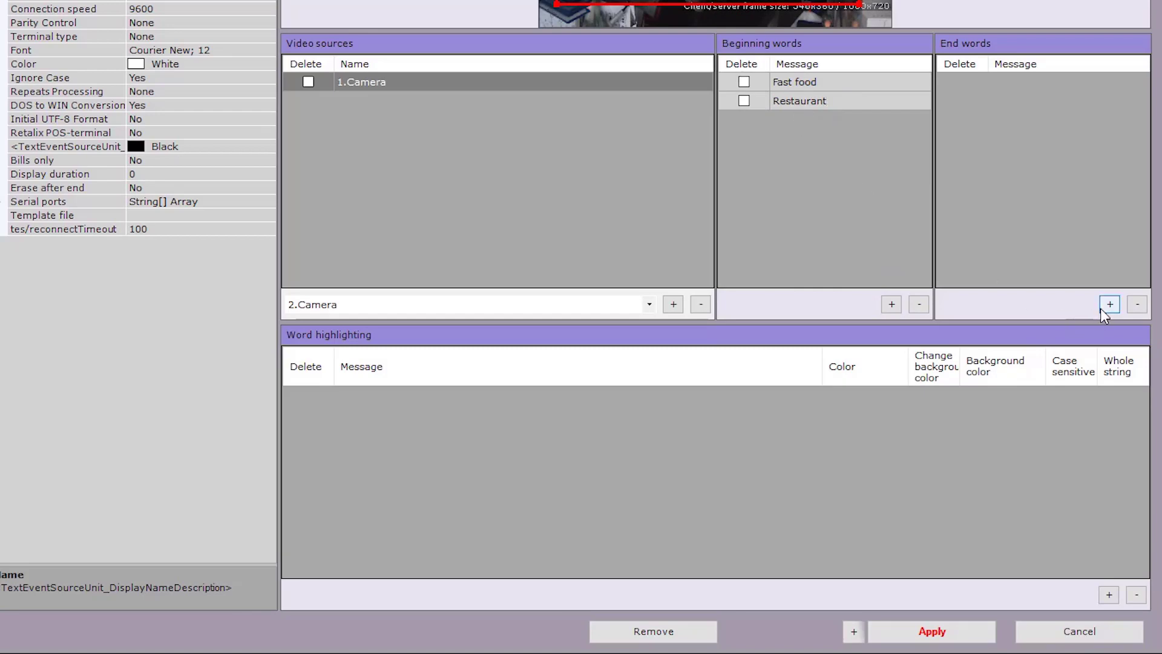
# - Add the end word Change
pyautogui.click(1101, 307)
pyautogui.click(1034, 81)
pyautogui.click(1039, 81)
pyautogui.write('Change')
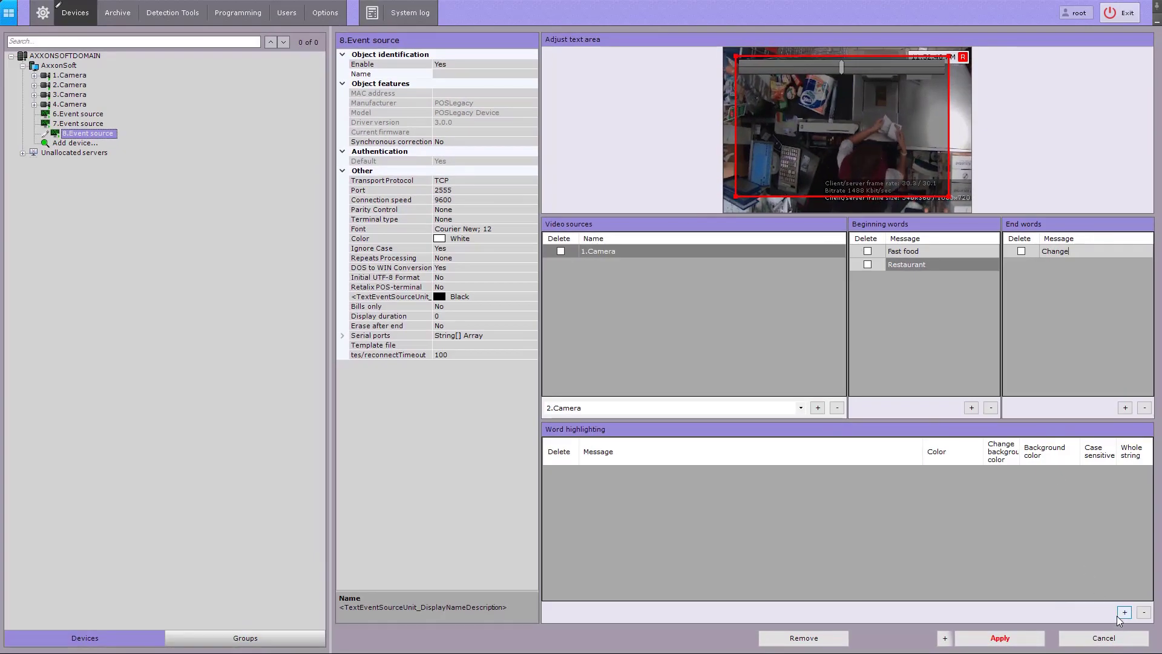
# - Highlight the word tea in red on black and apply the event source settings
pyautogui.click(1125, 612)
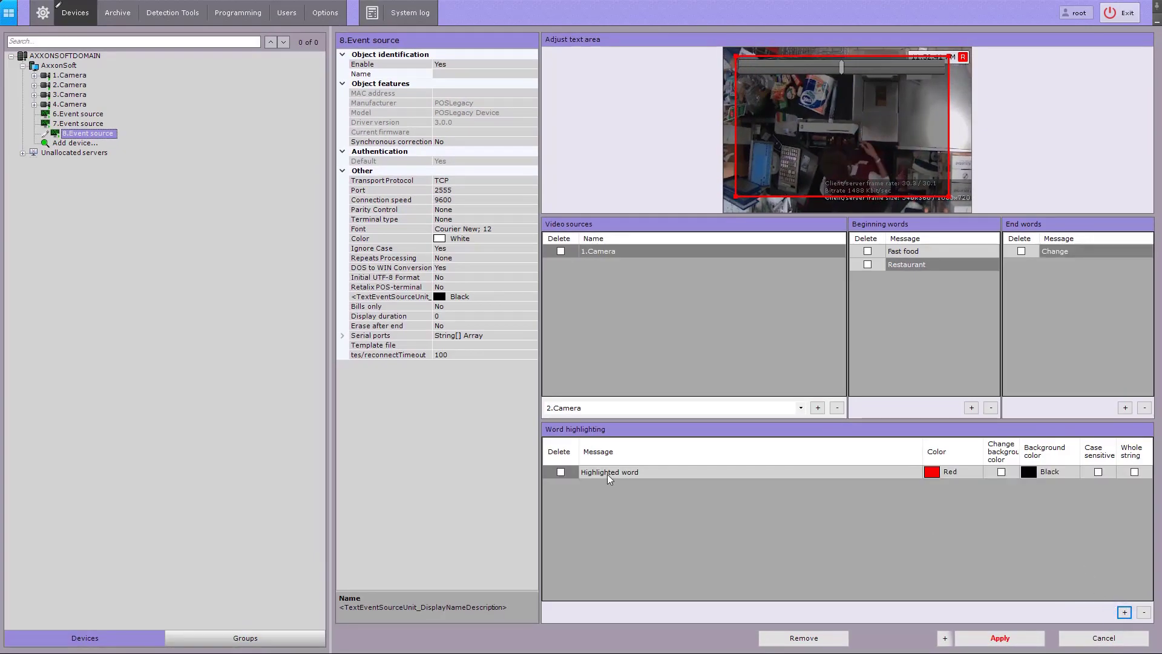
pyautogui.click(622, 470)
pyautogui.click(634, 470)
pyautogui.write('tea')
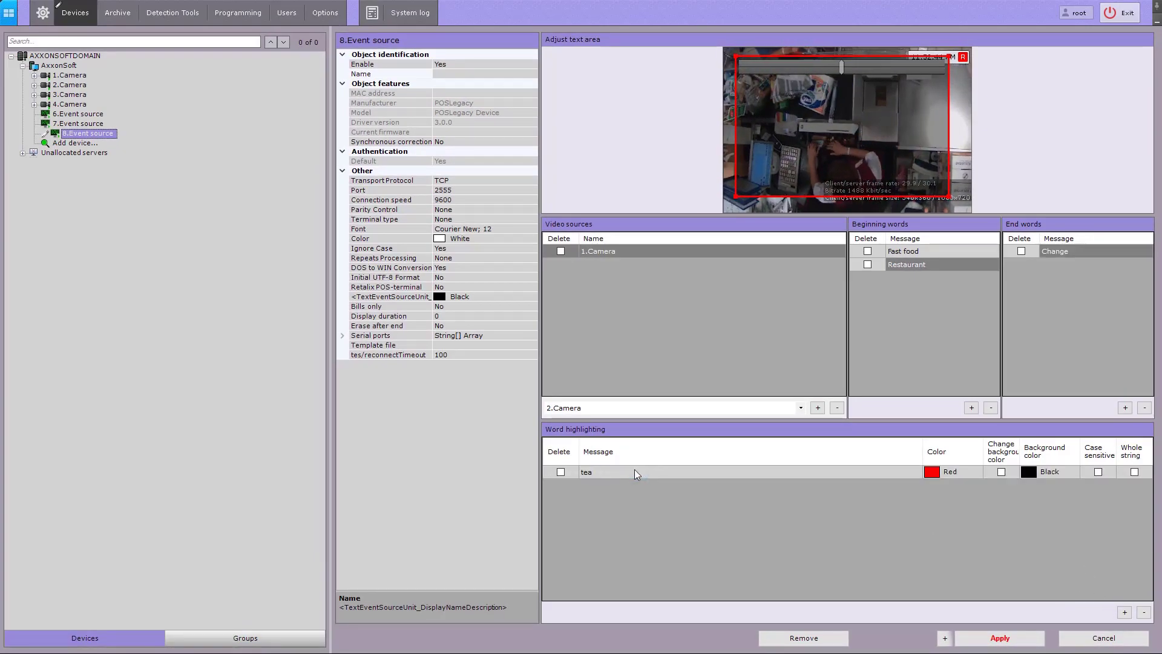
pyautogui.click(991, 643)
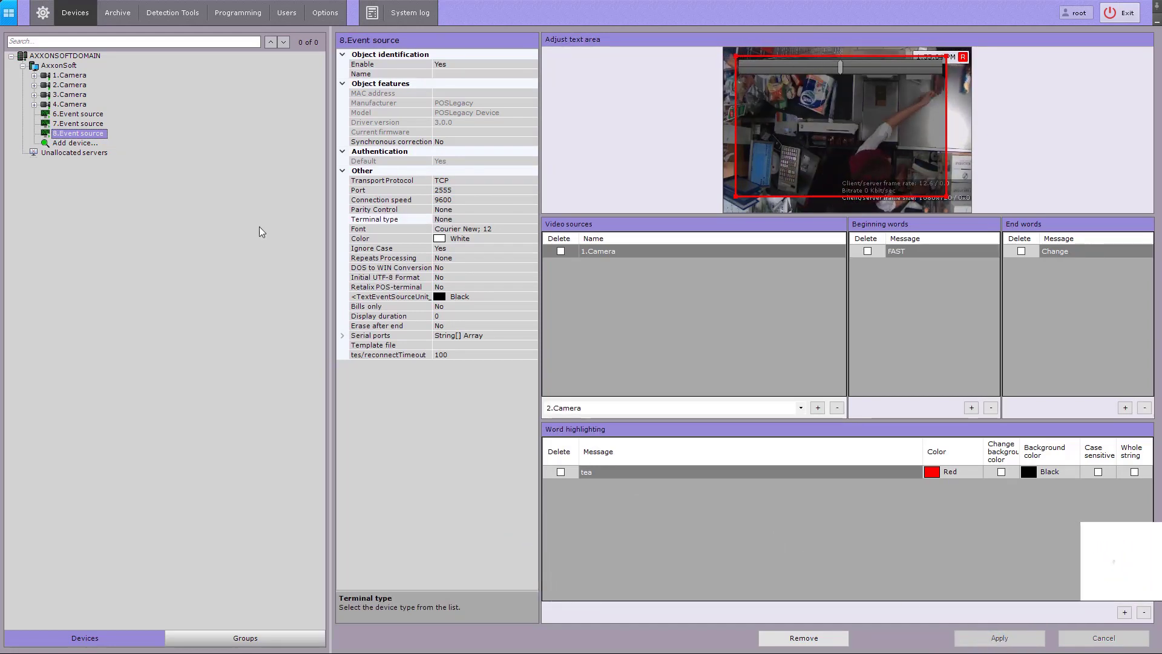
# - Enlarge camera 1 in live view and toggle 8.Event source captions off and back on
pyautogui.click(16, 19)
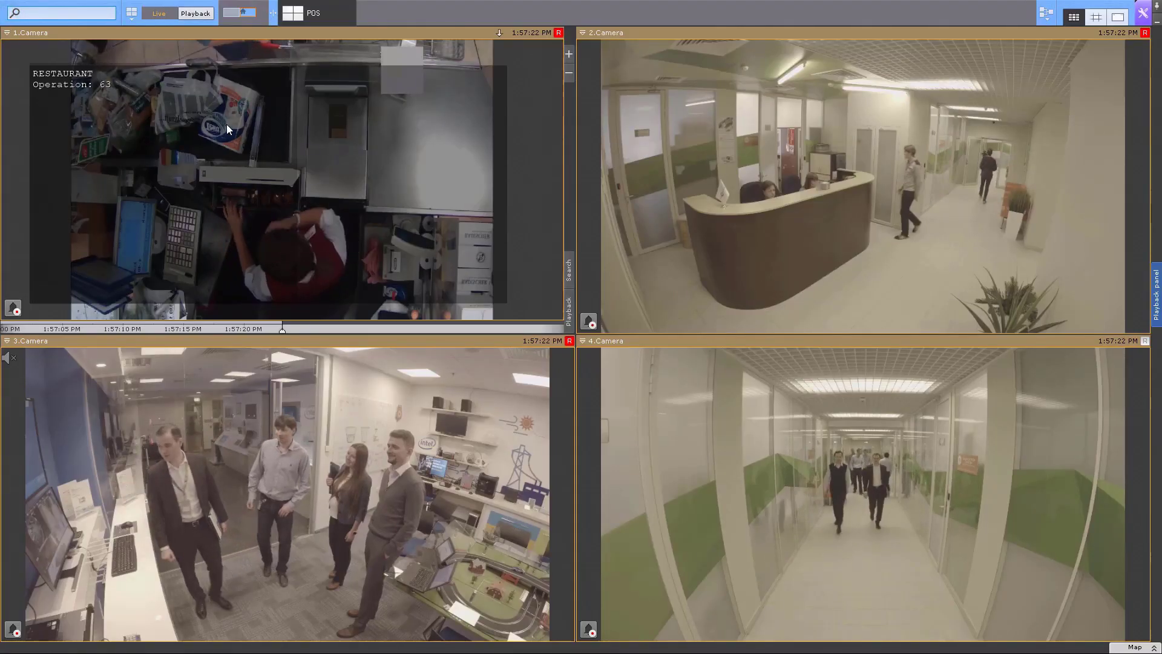
pyautogui.doubleClick(521, 275)
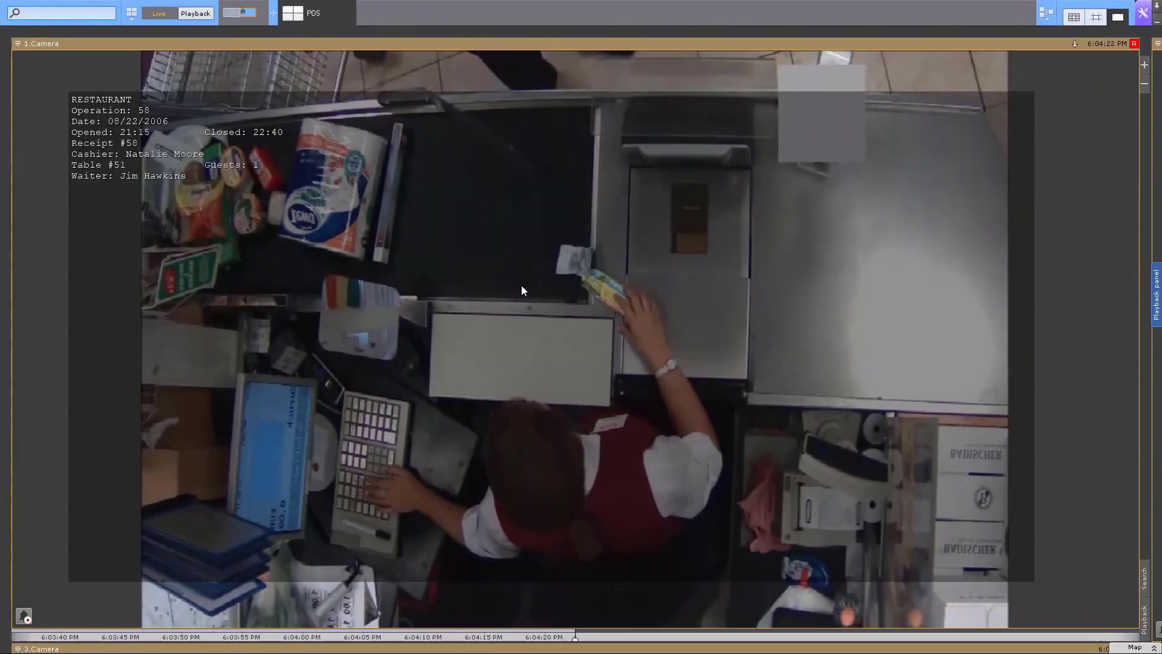
pyautogui.moveTo(39, 60)
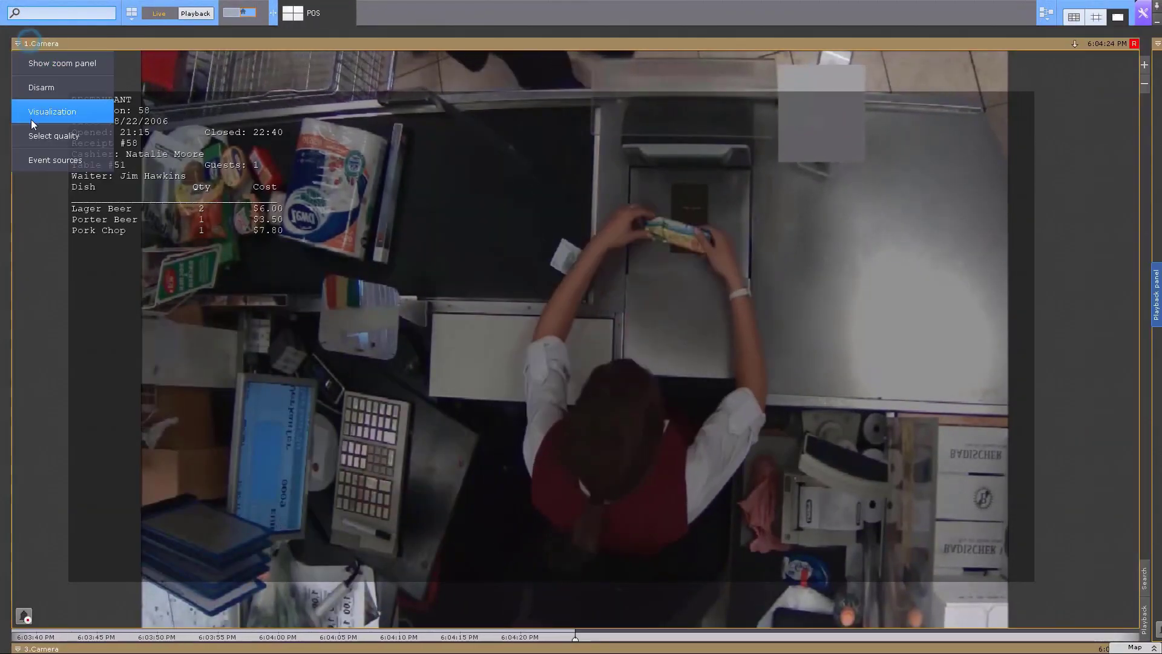
pyautogui.click(31, 158)
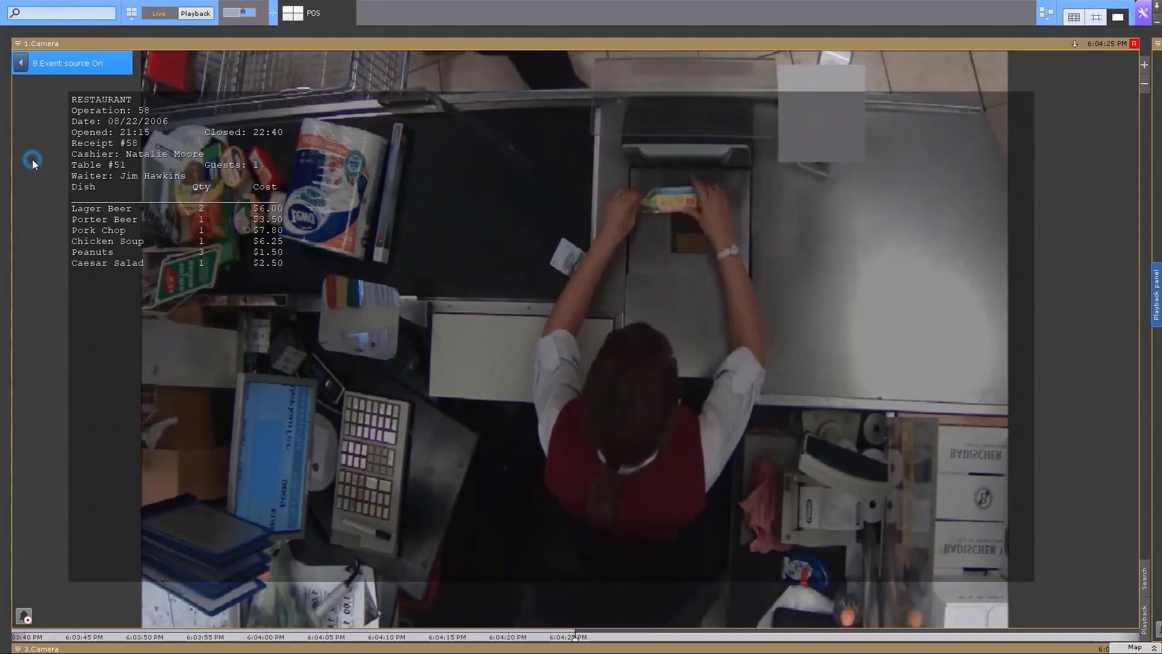
pyautogui.click(100, 65)
pyautogui.moveTo(51, 60)
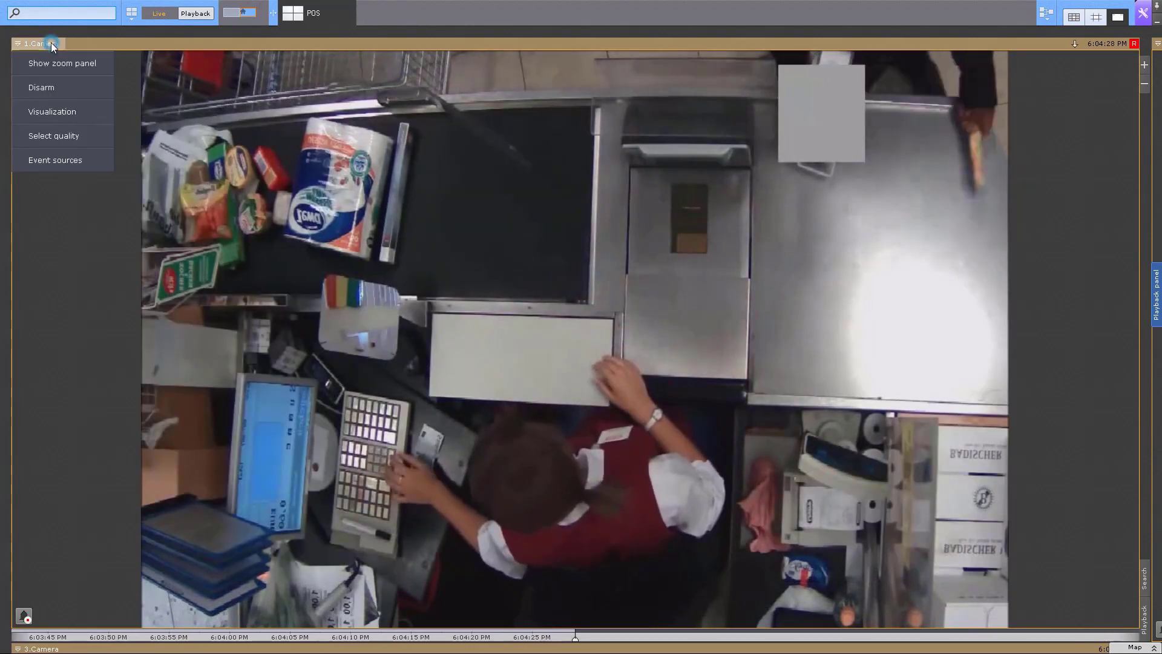
pyautogui.click(49, 158)
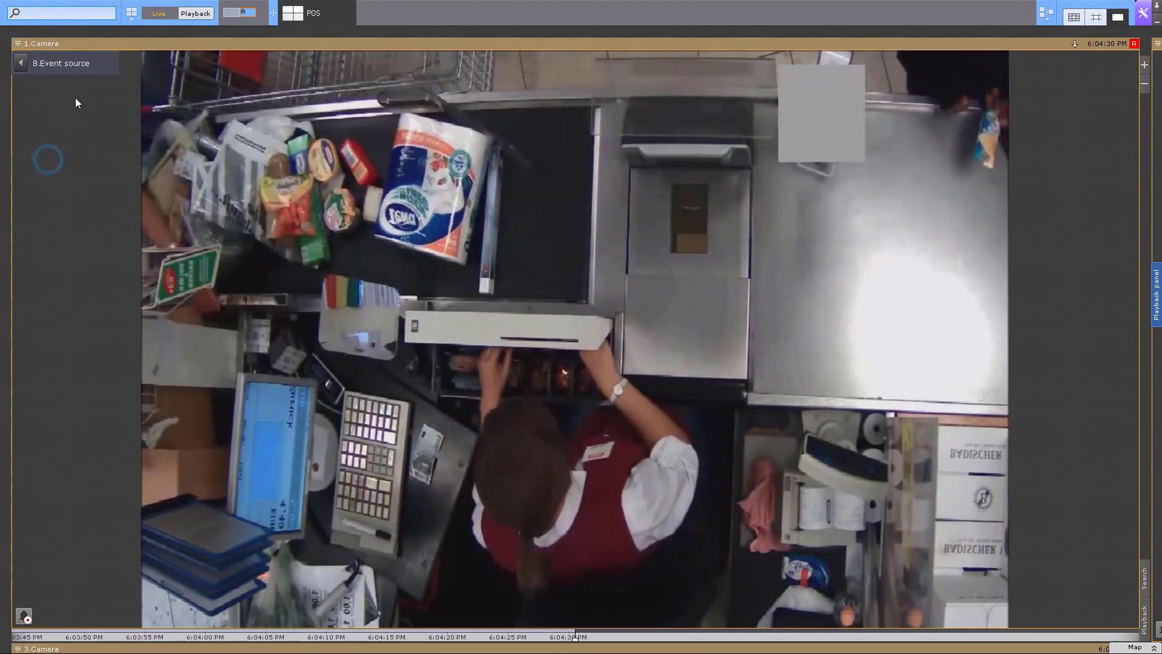
pyautogui.click(96, 62)
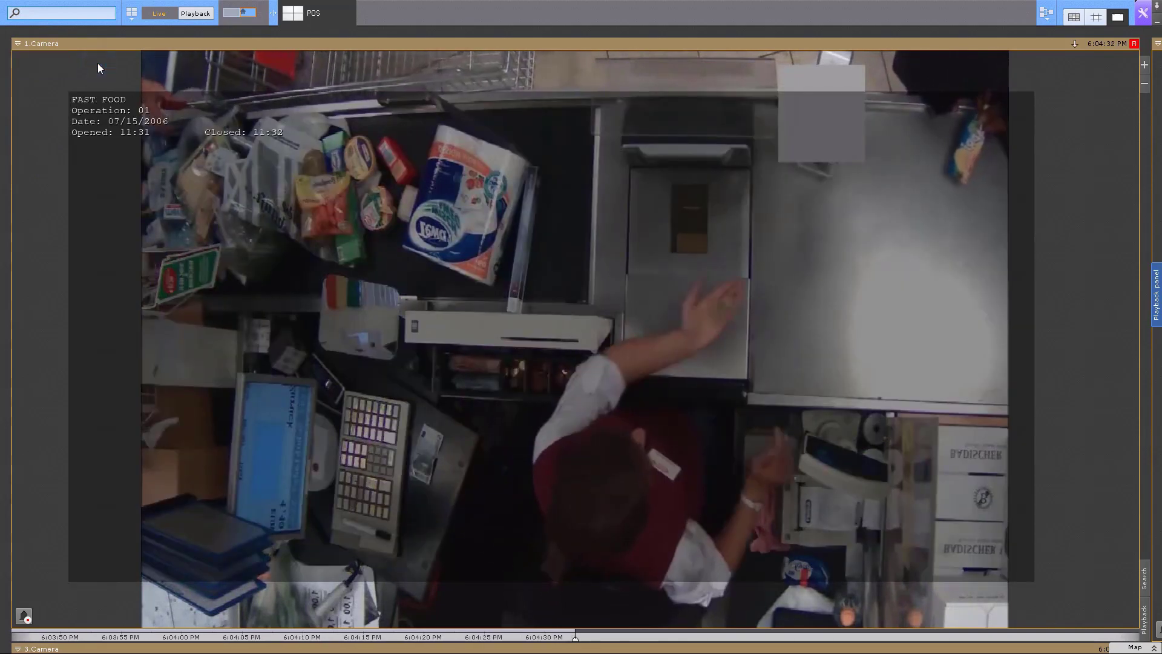
# - Play camera 1's archive from an earlier receipt around 5:27 PM with captions overlaid
pyautogui.click(193, 13)
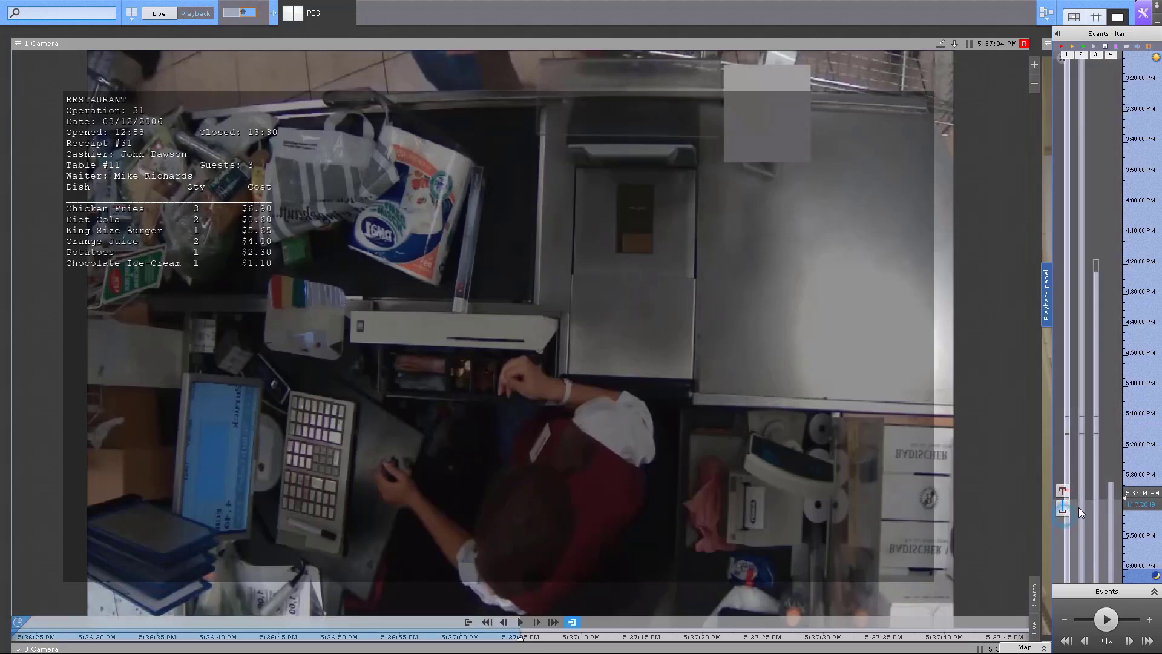
pyautogui.moveTo(1142, 502); pyautogui.dragTo(1144, 470)
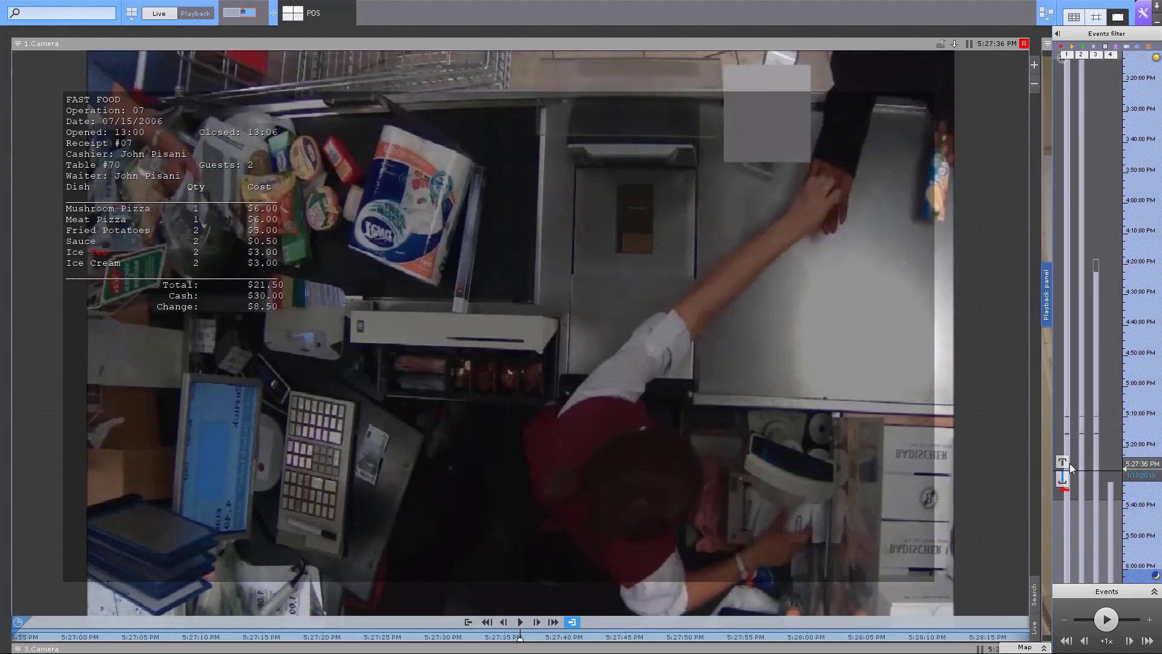
pyautogui.click(1069, 463)
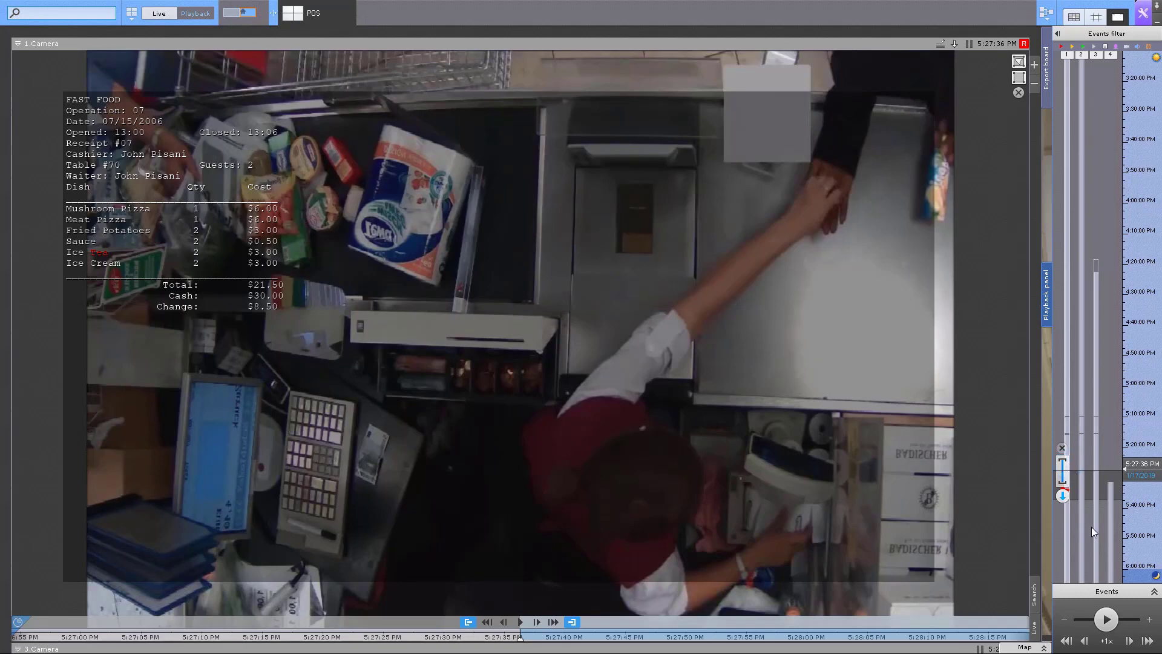
pyautogui.click(1105, 617)
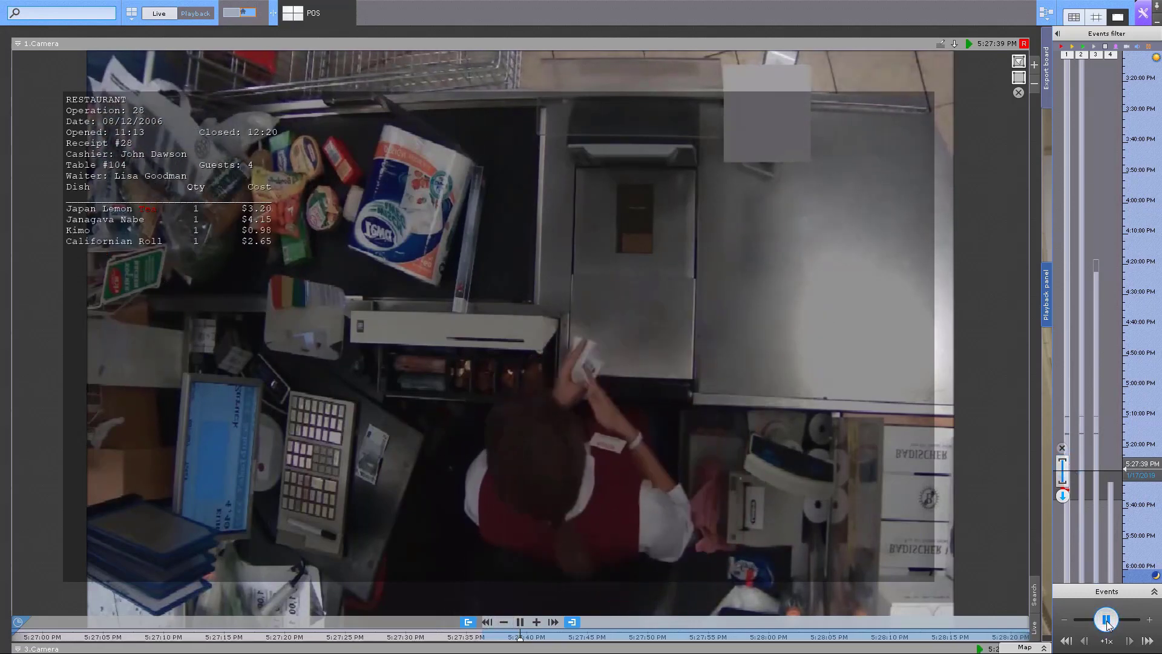
# - Set up a titles search of camera 1's archive for 'tea'
pyautogui.click(1036, 598)
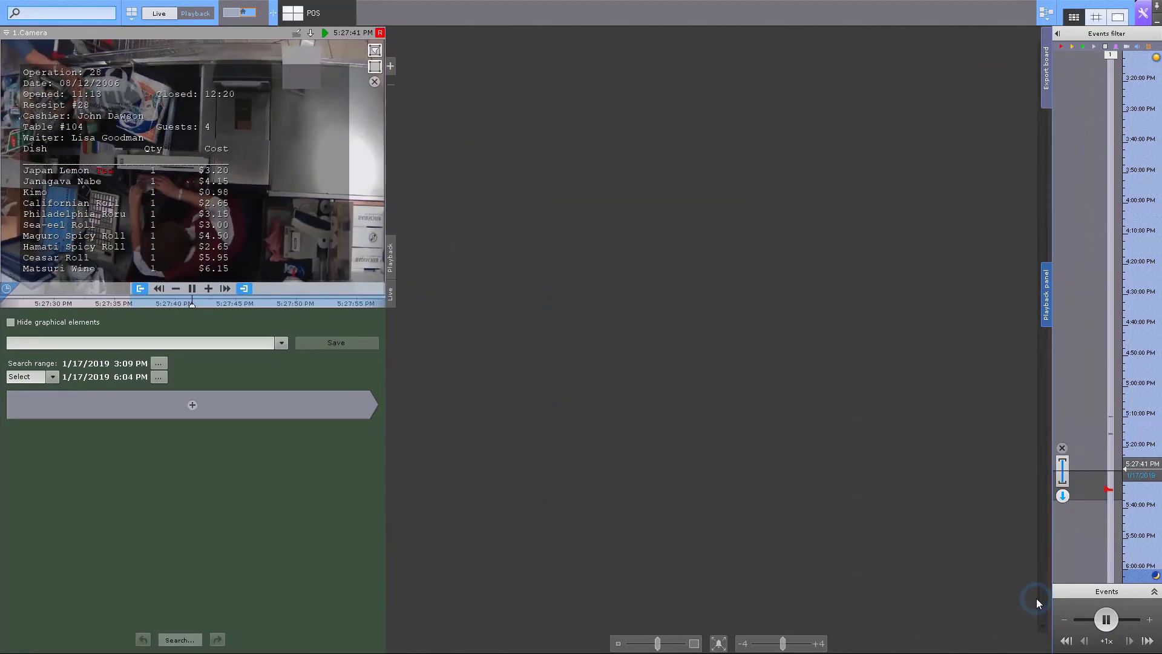
pyautogui.click(202, 409)
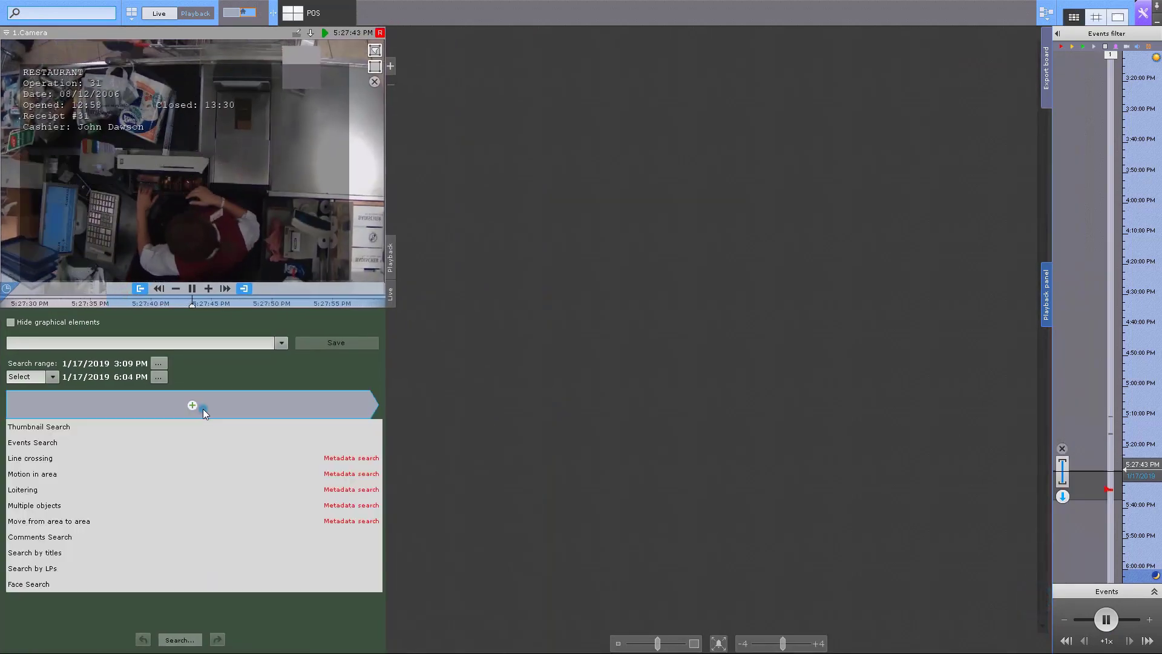
pyautogui.click(86, 555)
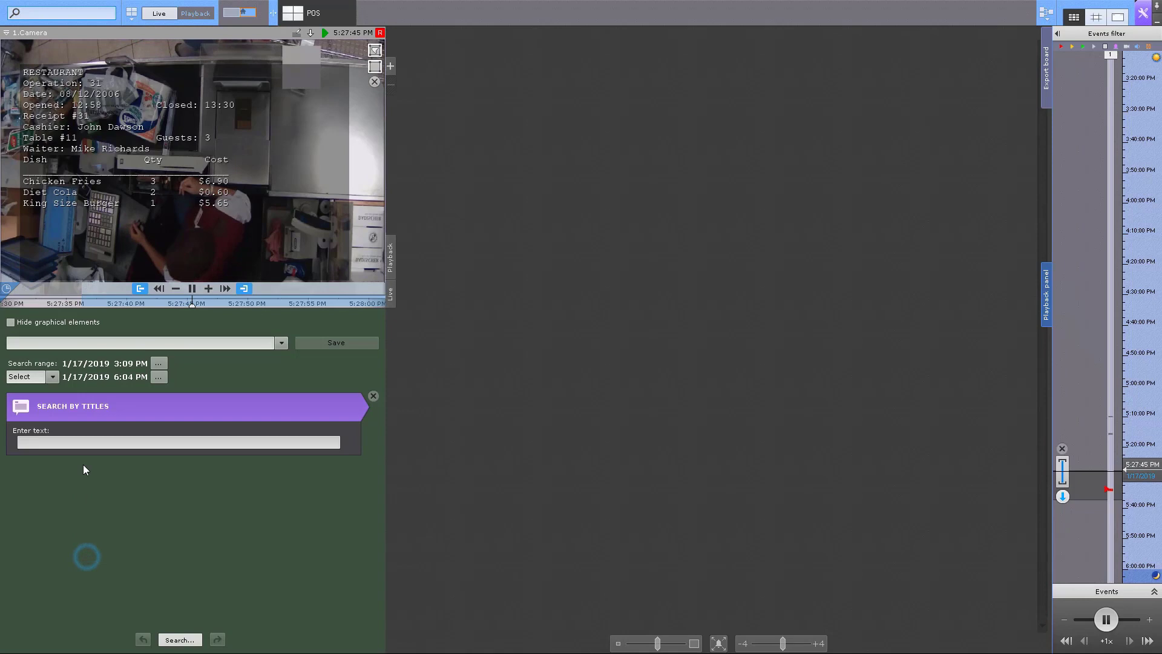
pyautogui.click(86, 445)
pyautogui.write('tea')
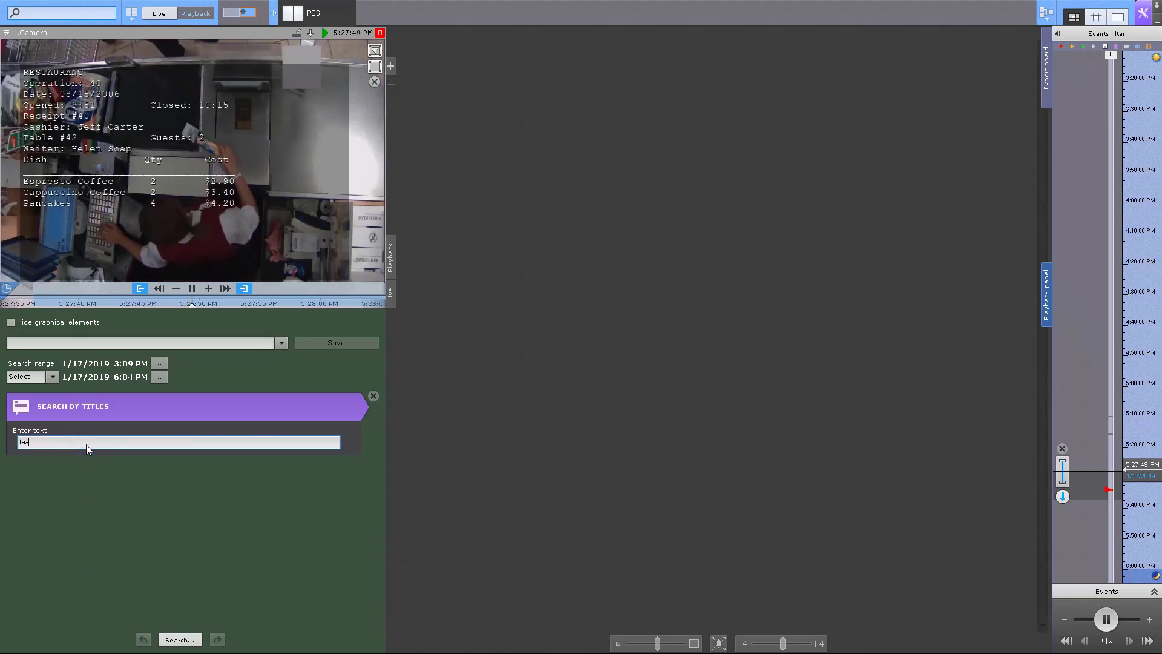
# - Run the search over the last hour and open the 5:20:17 PM result
pyautogui.click(27, 376)
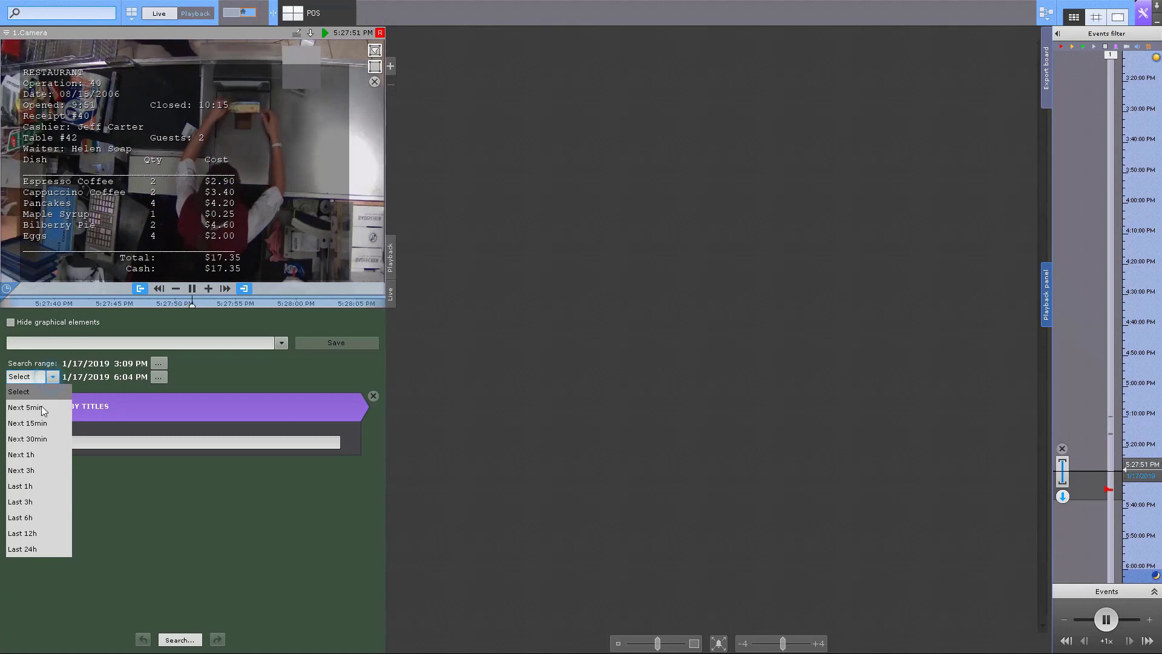
pyautogui.click(33, 495)
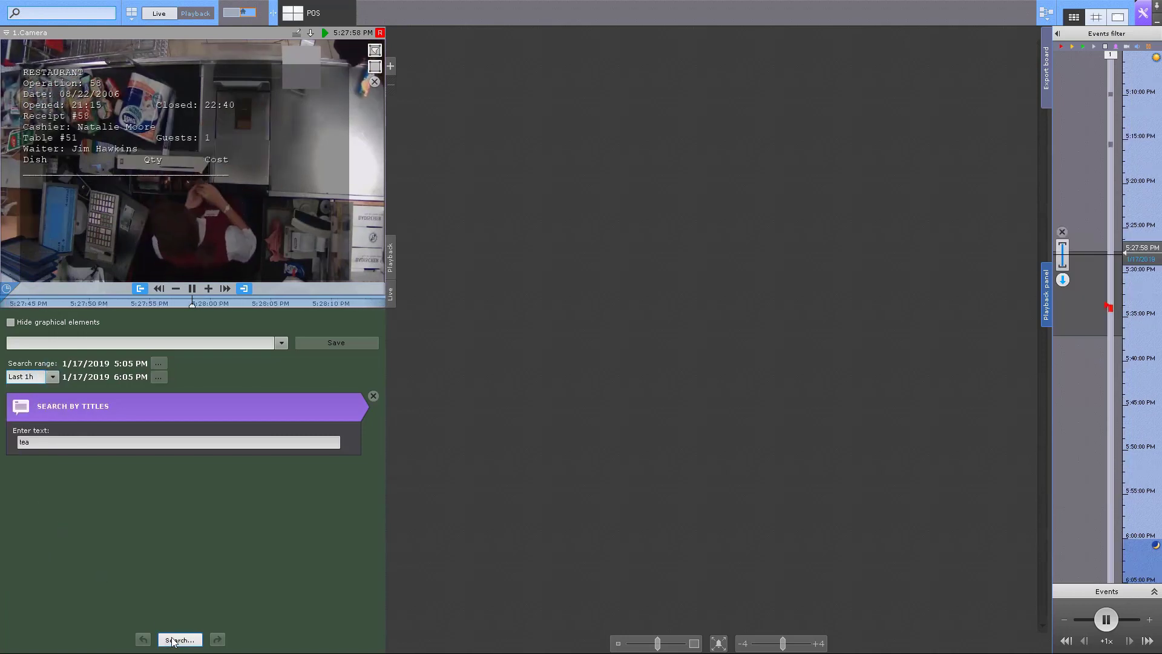
pyautogui.click(185, 642)
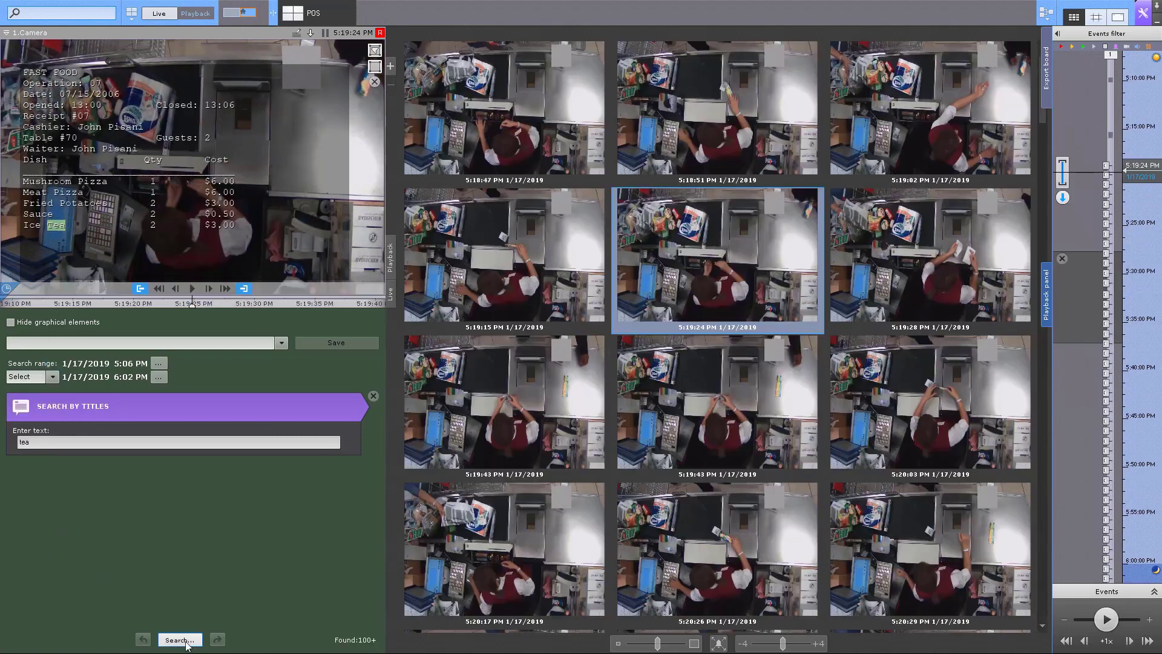
pyautogui.click(482, 581)
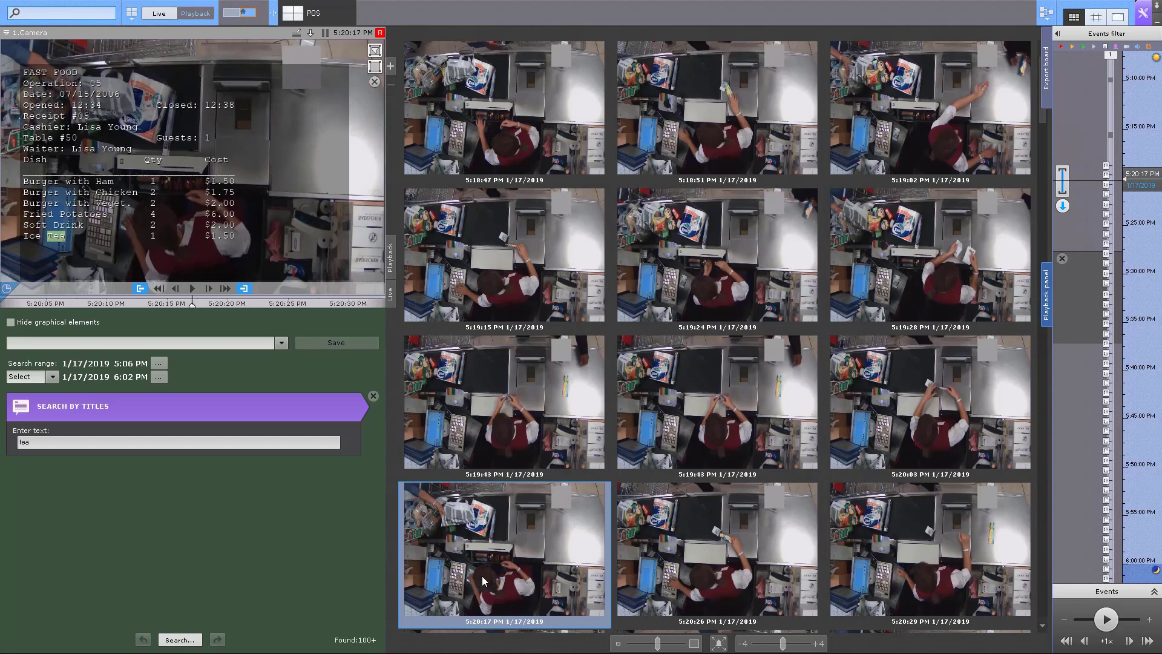